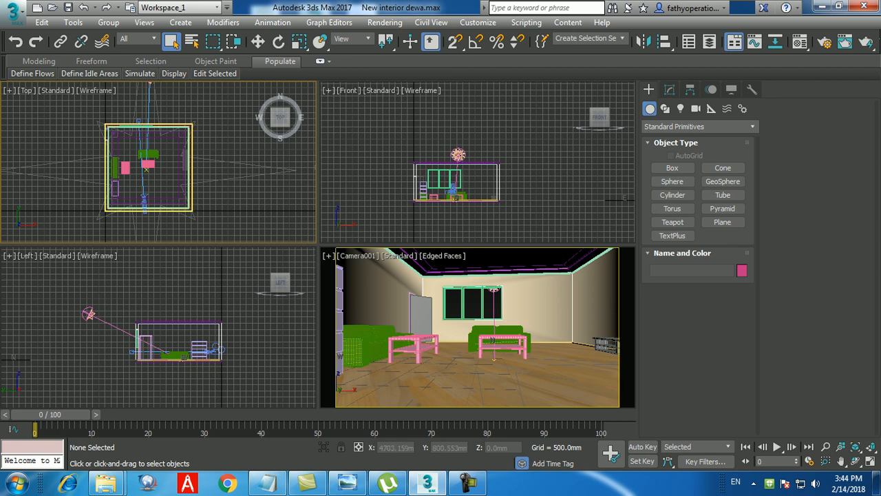
# - Calculate 24*5 in Calculator to get the frame total for a five-second animation, and minimise it
pyautogui.moveTo(224, 214); pyautogui.dragTo(223, 211, button='middle')
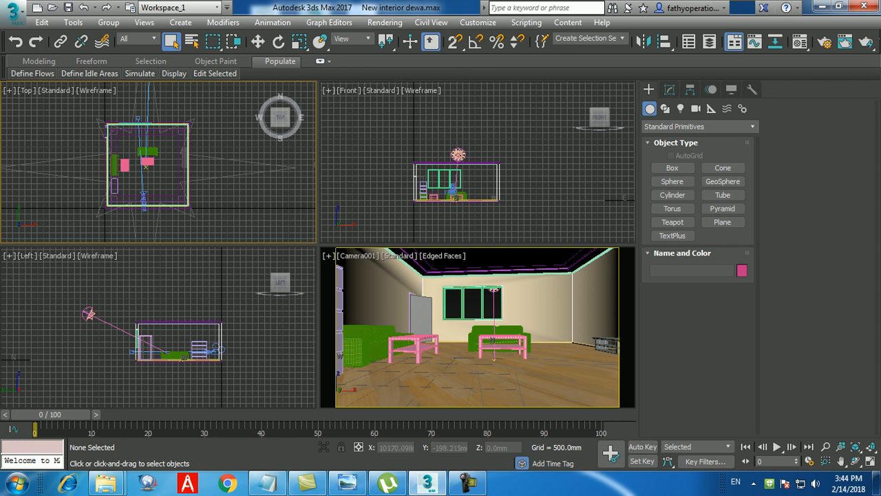
pyautogui.click(17, 482)
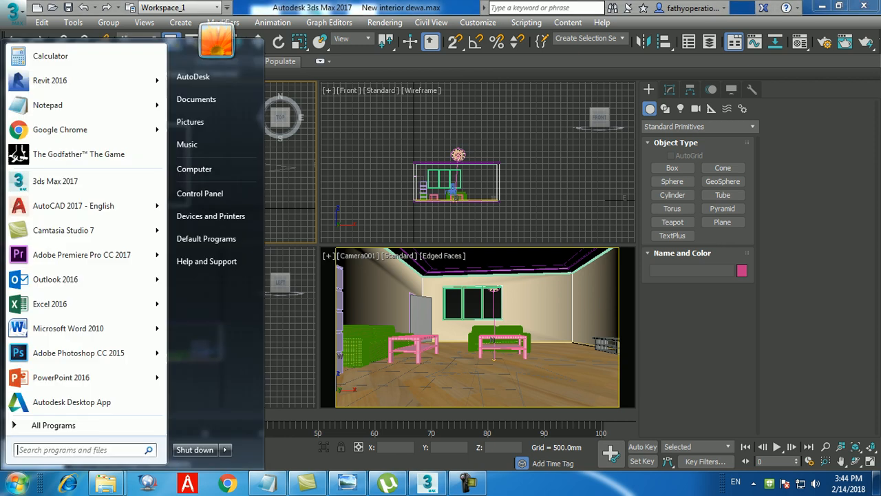
pyautogui.click(90, 57)
pyautogui.write('24*5')
pyautogui.press('Return')
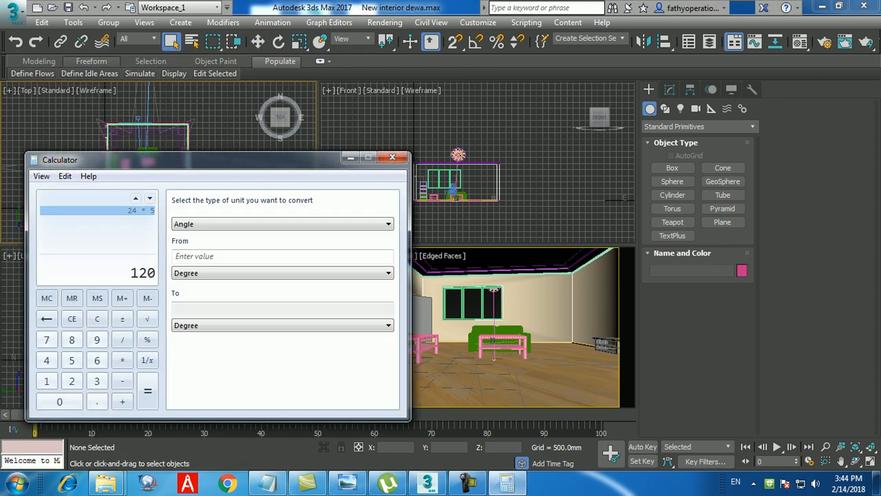
pyautogui.click(351, 158)
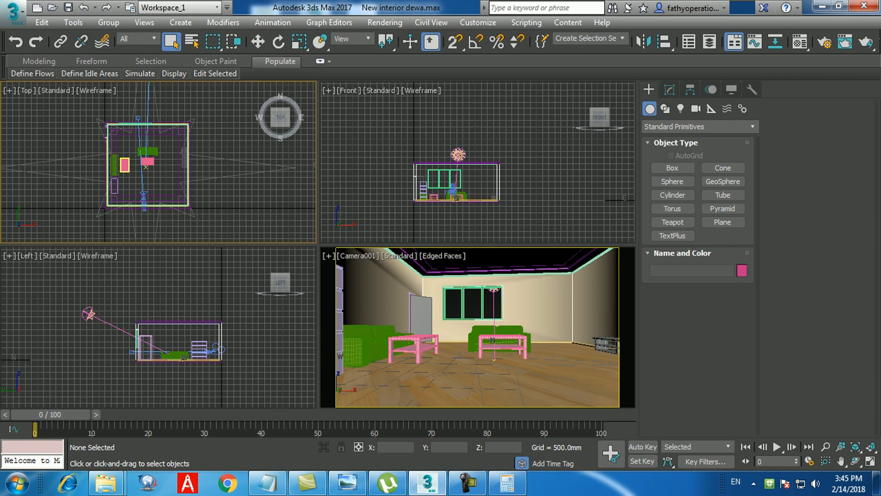
# - Open the Time Configuration settings and set the animation's end time to 120
pyautogui.click(809, 460)
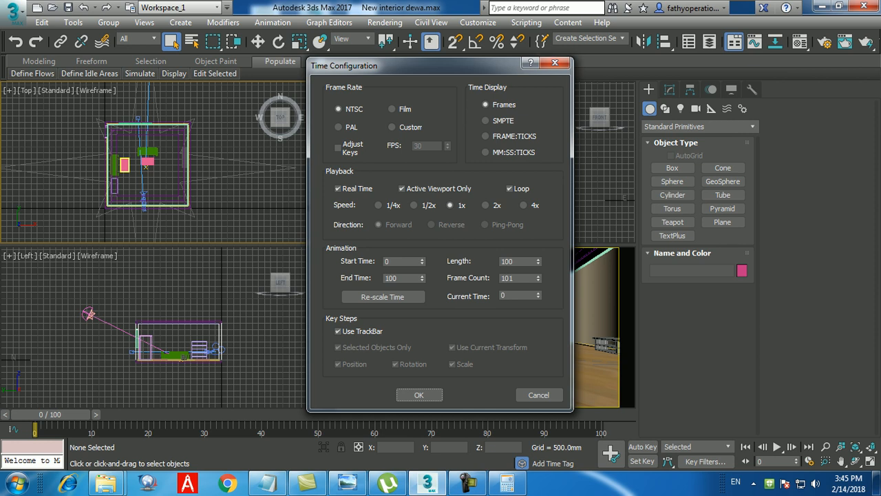
pyautogui.click(554, 63)
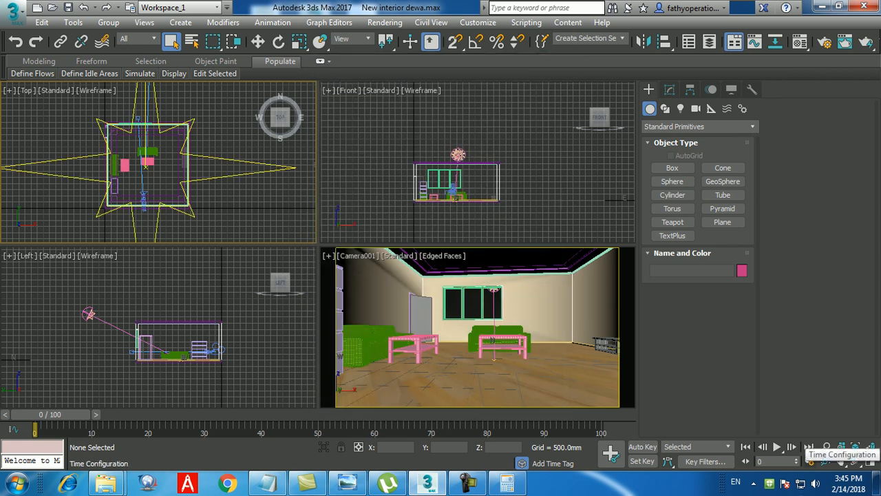
pyautogui.click(807, 459)
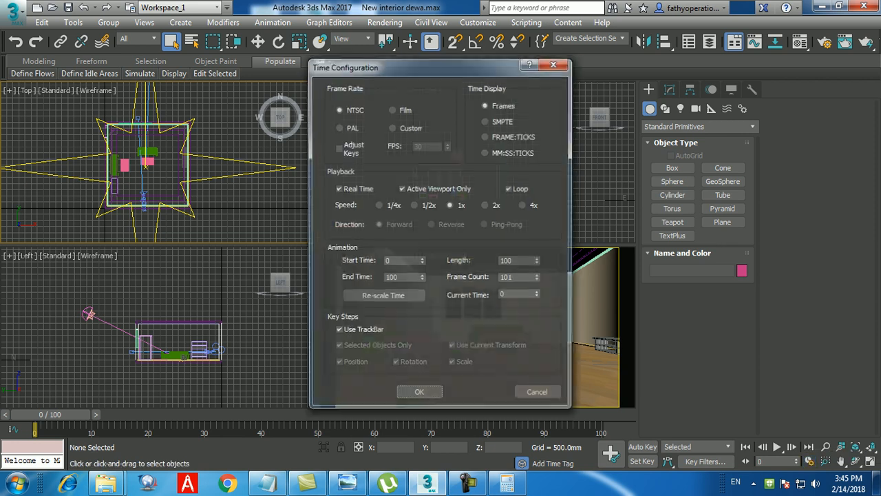
pyautogui.doubleClick(391, 278)
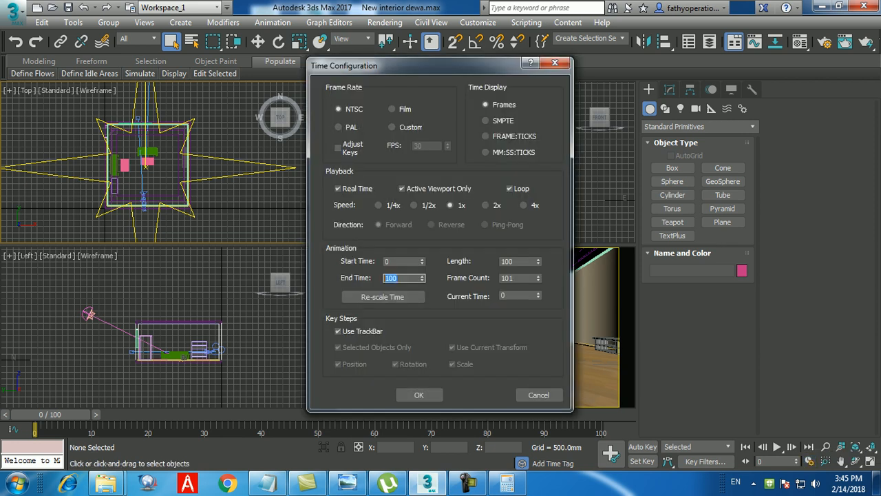
pyautogui.write('120')
pyautogui.press('Return')
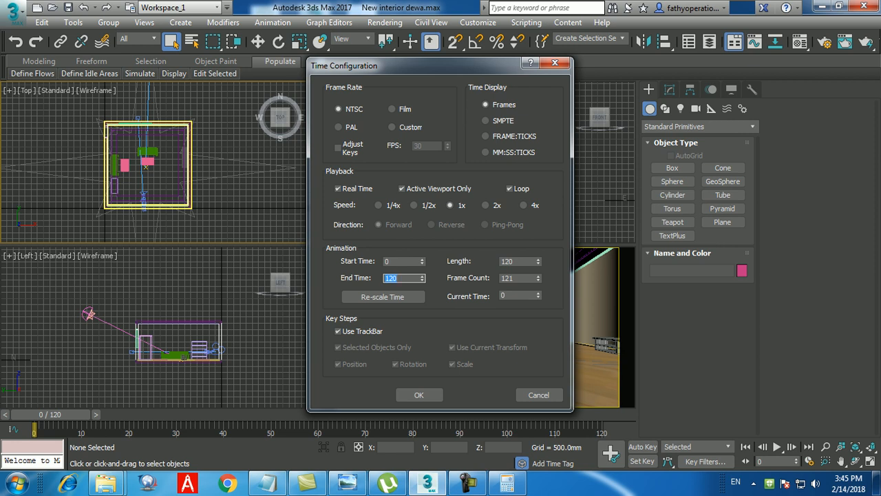
# - Switch the animation's frame rate to Custom at 24 FPS
pyautogui.click(392, 127)
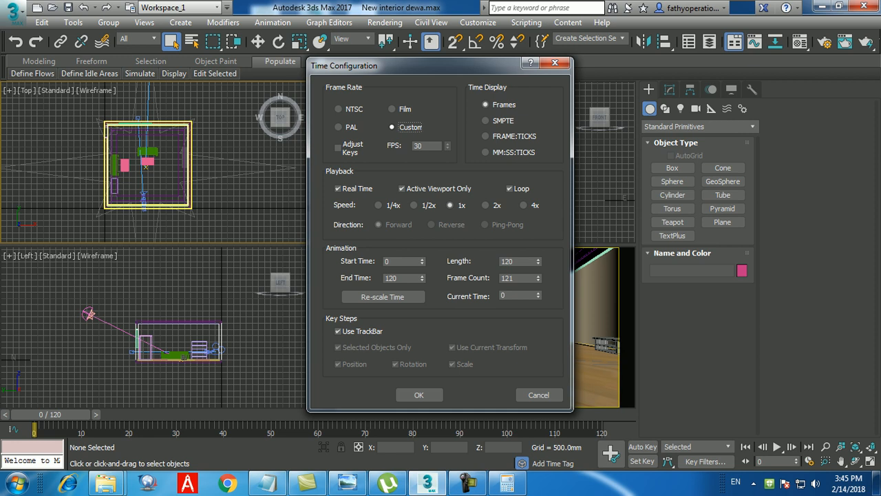
pyautogui.click(338, 126)
pyautogui.click(391, 127)
pyautogui.press('Tab')
pyautogui.write('24')
pyautogui.press('Return')
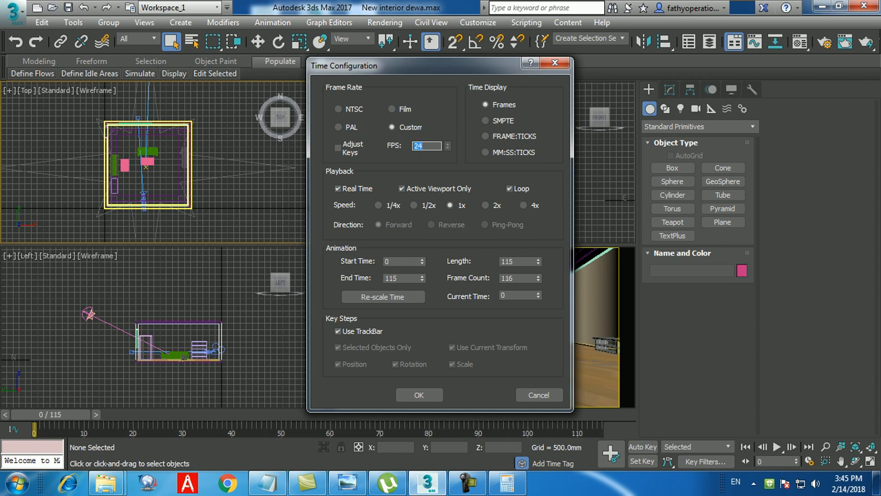
# - Set the animation's end time to 120 frames at the custom frame rate
pyautogui.click(402, 278)
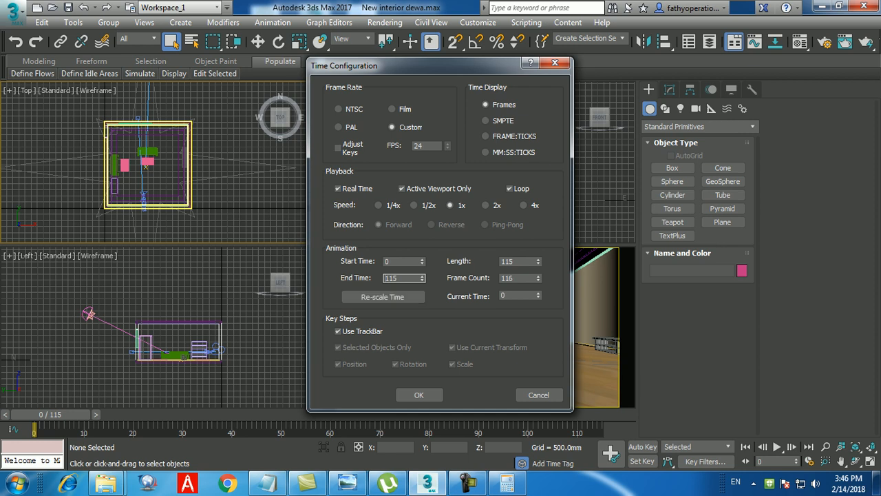
pyautogui.doubleClick(392, 278)
pyautogui.write('120')
pyautogui.press('Return')
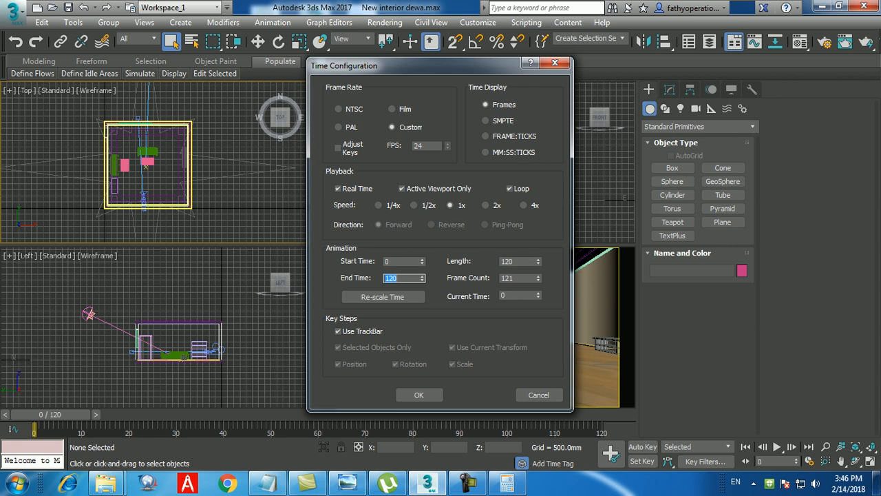
# - Switch to Calculator, compute 200*24 and 200/24, and minimise it again
pyautogui.click(507, 483)
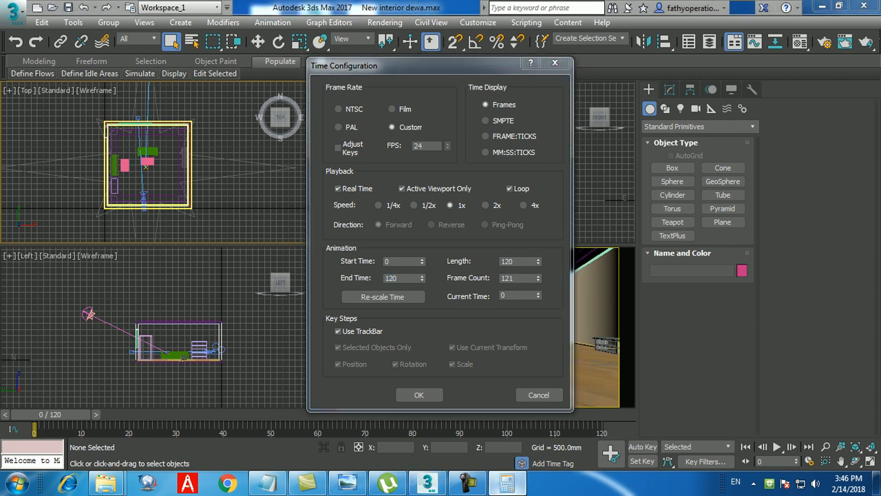
pyautogui.write('200*3')
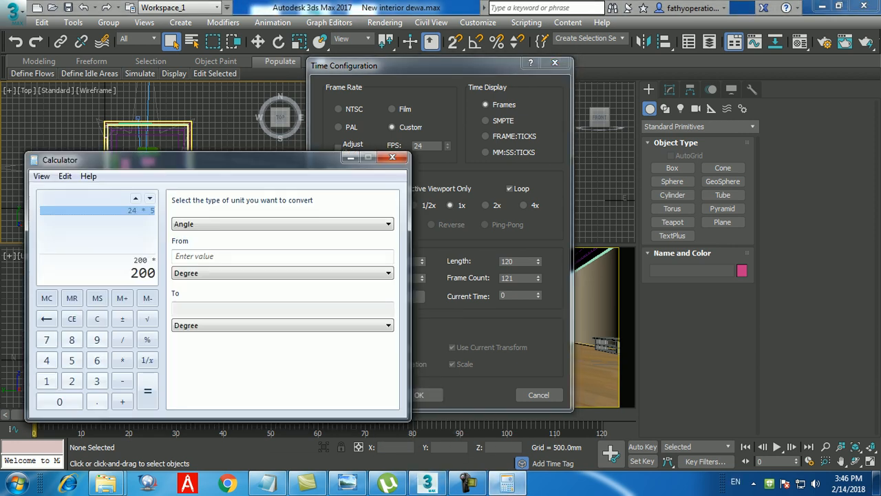
pyautogui.press('BackSpace')
pyautogui.press('BackSpace')
pyautogui.write('24')
pyautogui.press('Return')
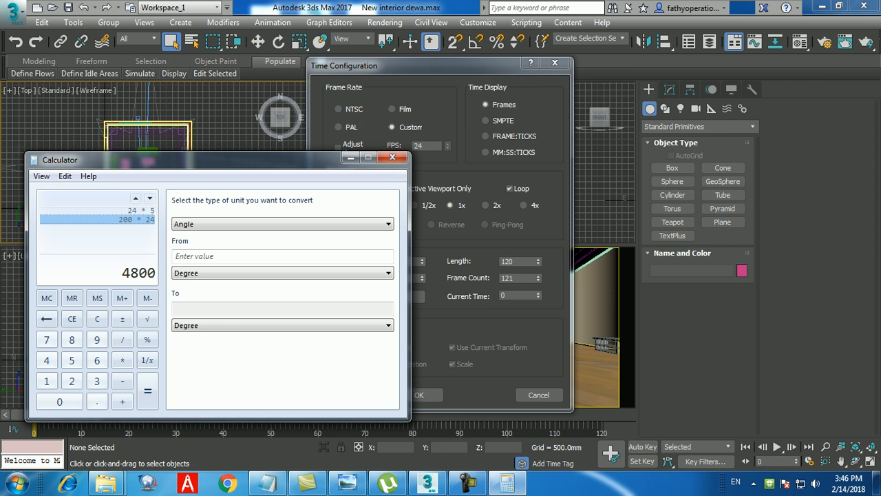
pyautogui.write('200/24')
pyautogui.press('Return')
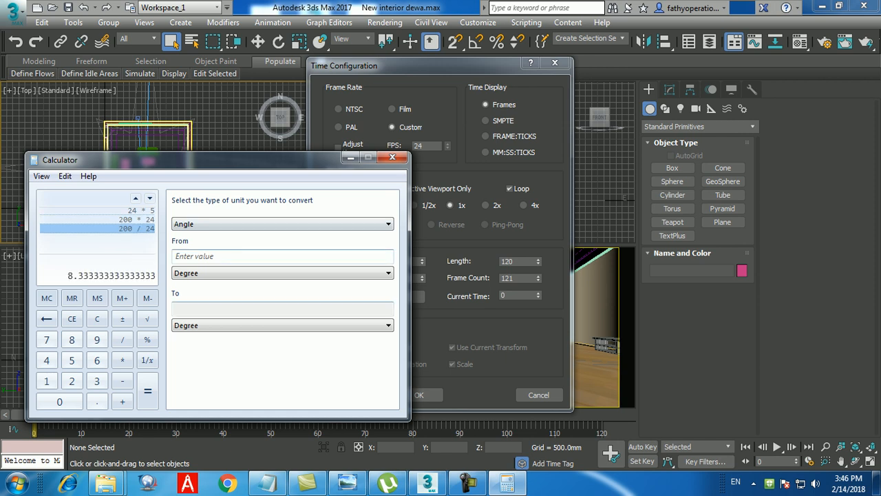
pyautogui.click(351, 158)
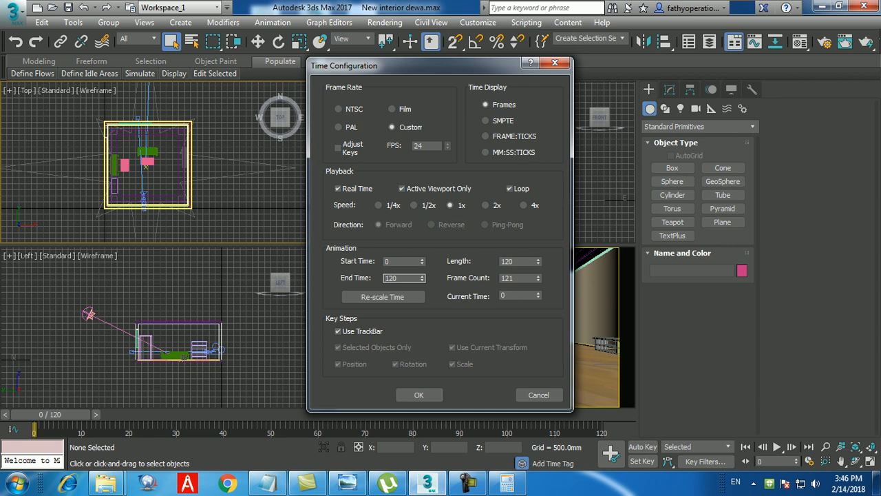
# - Check the end time and frame count fields, and accept the time configuration
pyautogui.doubleClick(391, 278)
pyautogui.doubleClick(507, 278)
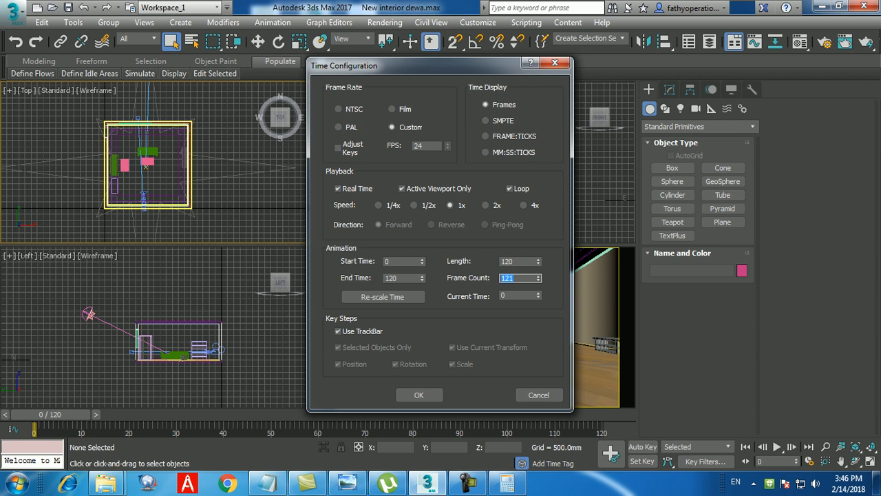
pyautogui.click(399, 278)
pyautogui.click(516, 278)
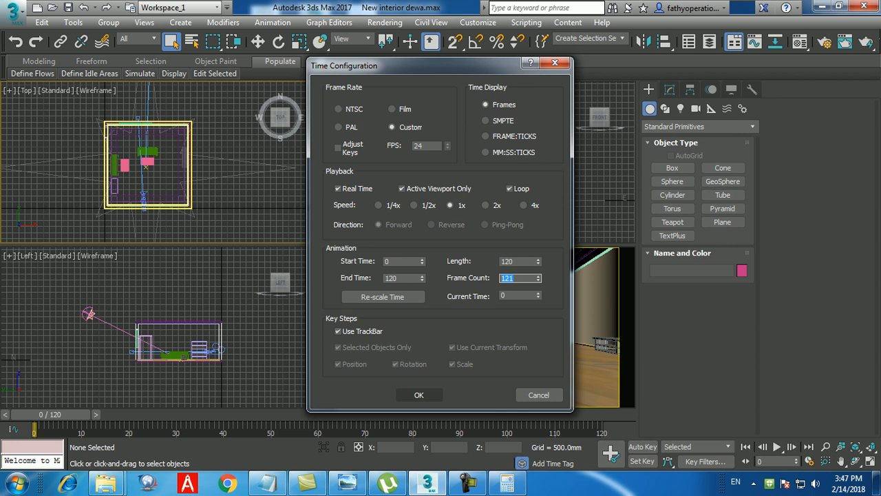
pyautogui.click(418, 395)
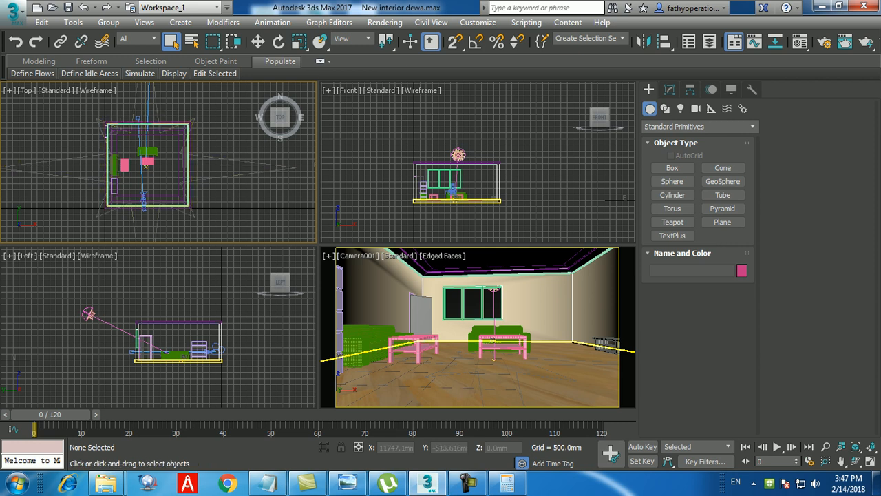
# - Select Camera001 in the Top viewport with the Move tool and turn on Auto Key
pyautogui.scroll(1, 162, 193)
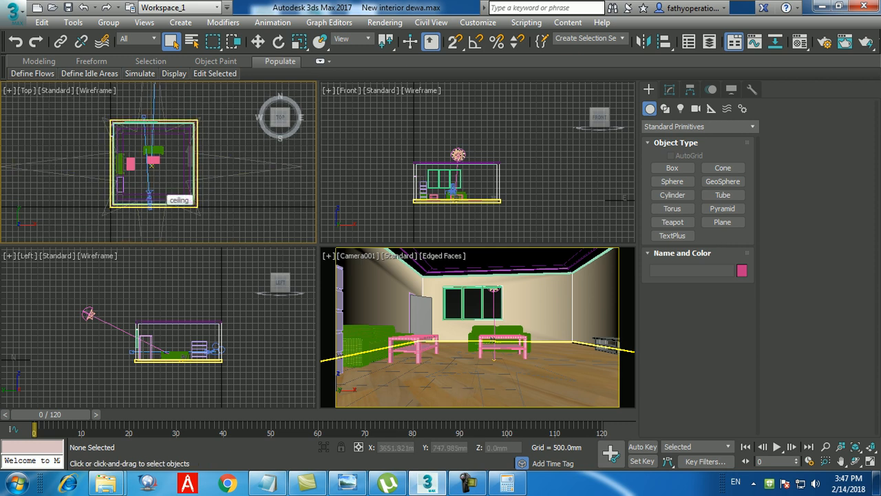
pyautogui.click(165, 194)
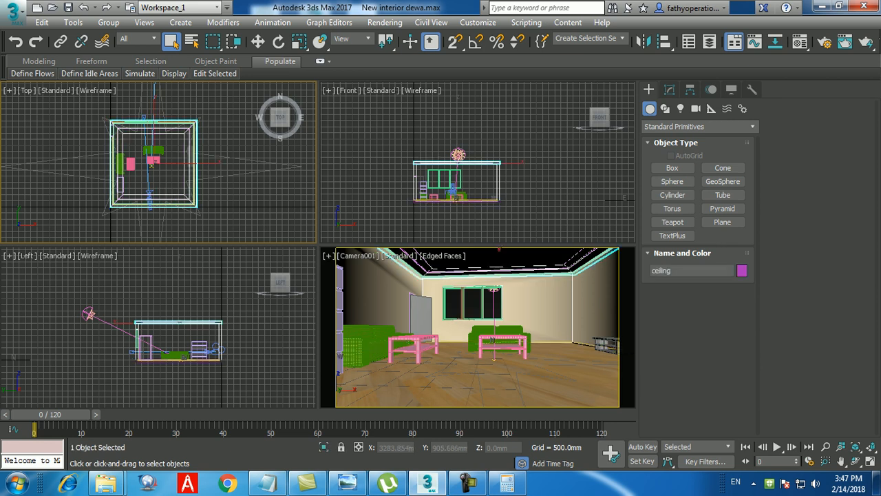
pyautogui.click(149, 197)
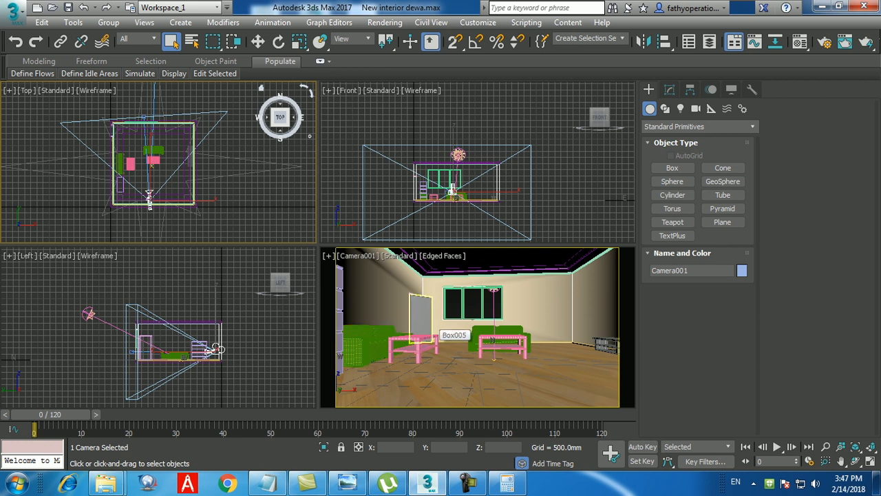
pyautogui.click(258, 42)
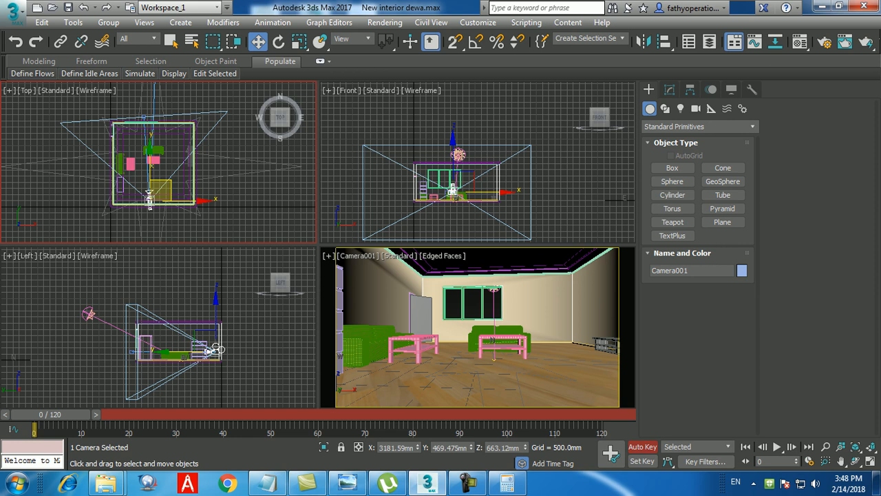
# - At frame 24, move the camera to about X 4443 mm and Y 943 mm
pyautogui.doubleClick(760, 461)
pyautogui.write('24')
pyautogui.press('Return')
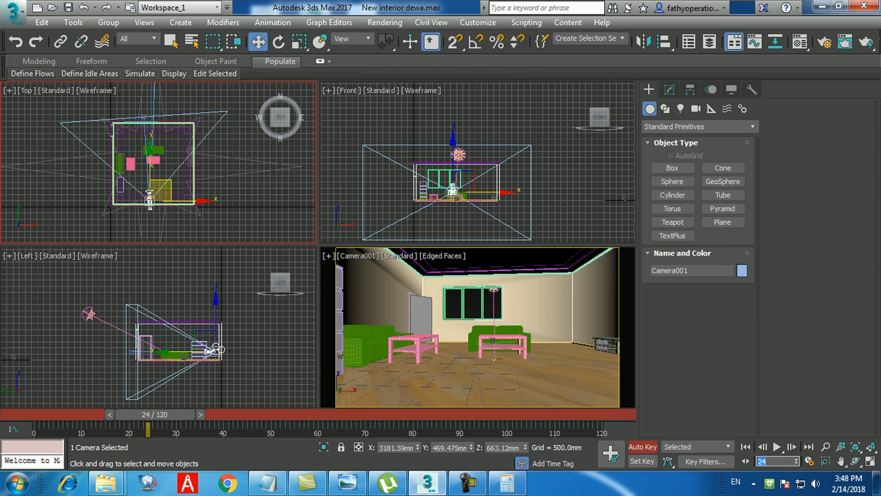
pyautogui.moveTo(416, 446); pyautogui.dragTo(416, 388)
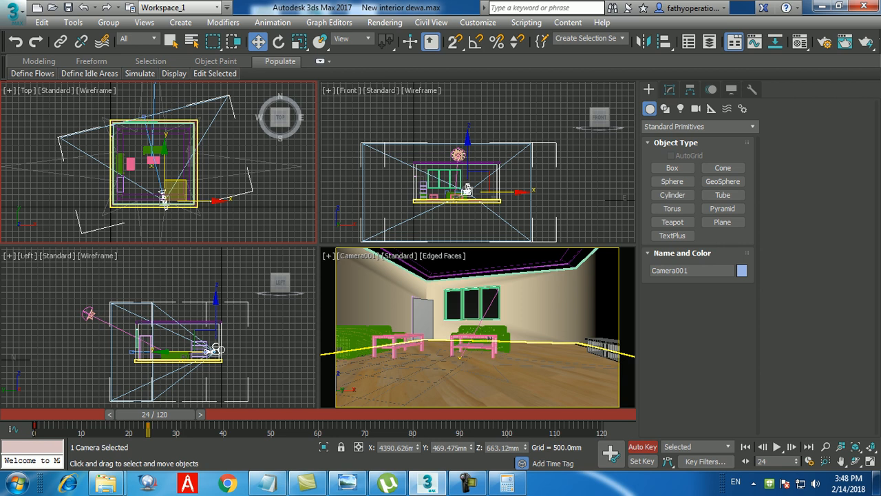
pyautogui.moveTo(416, 388); pyautogui.dragTo(416, 386)
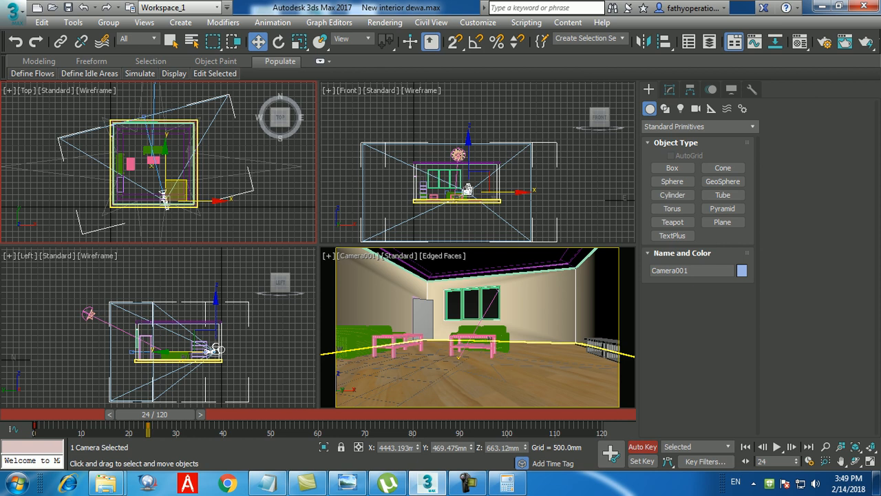
pyautogui.moveTo(177, 190); pyautogui.dragTo(176, 185)
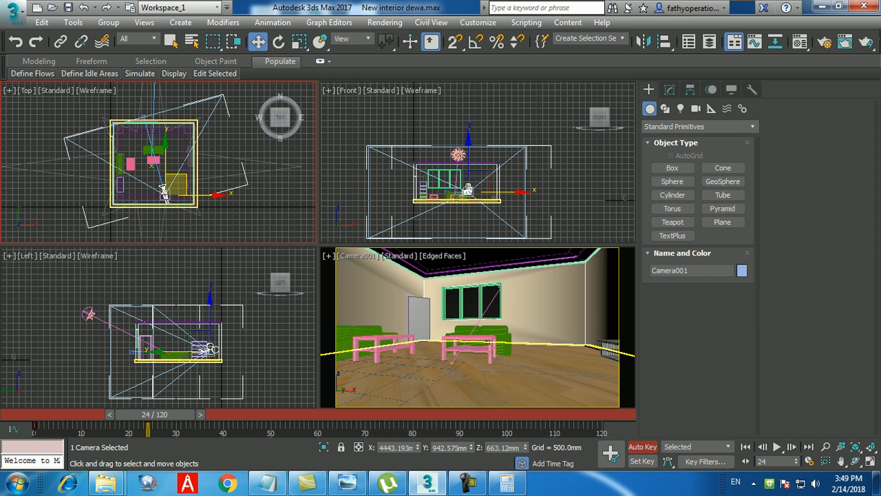
pyautogui.moveTo(155, 414)
pyautogui.mouseDown()
pyautogui.moveTo(50, 414)
pyautogui.moveTo(163, 413)
pyautogui.moveTo(154, 414)
pyautogui.mouseUp()
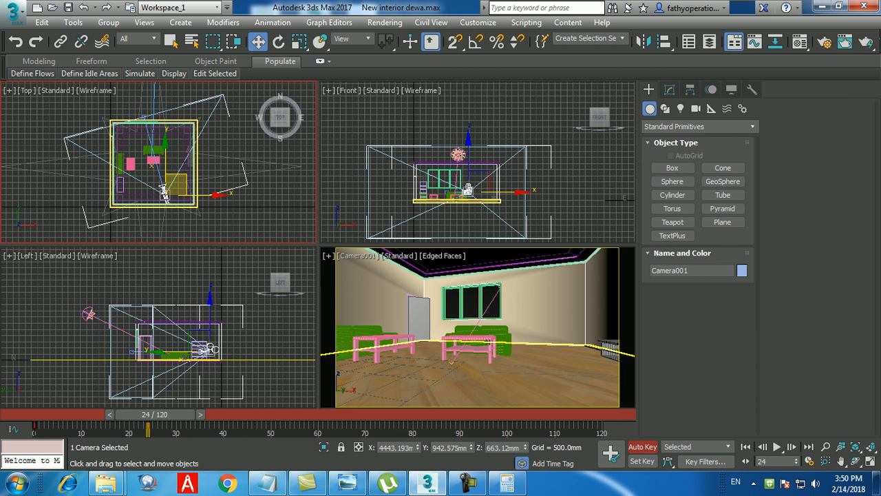
# - At frame 48, move the camera further into the room to about Y 2257 mm
pyautogui.doubleClick(775, 461)
pyautogui.write('48')
pyautogui.press('Return')
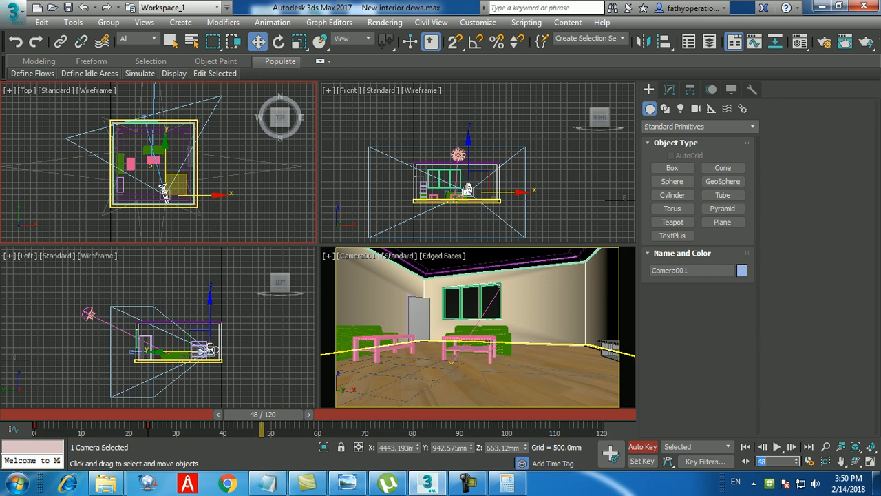
pyautogui.moveTo(471, 447); pyautogui.dragTo(468, 357)
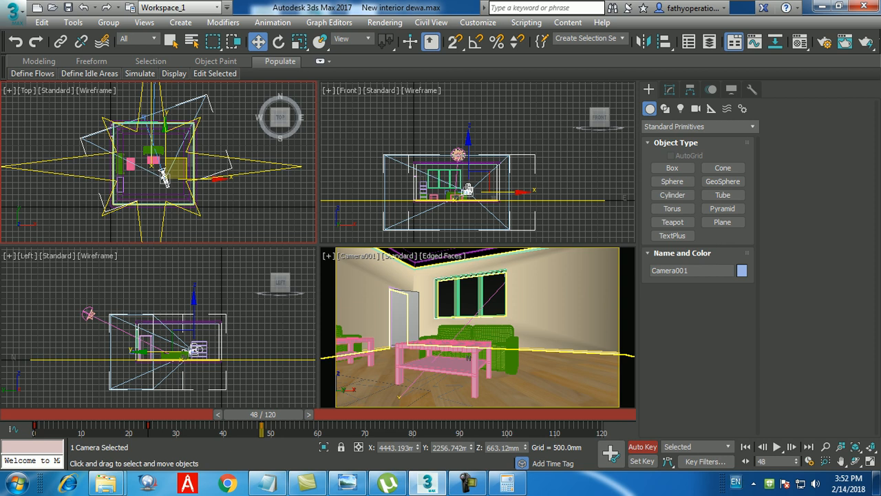
# - At frame 72, move the camera to about X 5495 mm and Y 3150 mm
pyautogui.click(776, 461)
pyautogui.write('72')
pyautogui.press('Return')
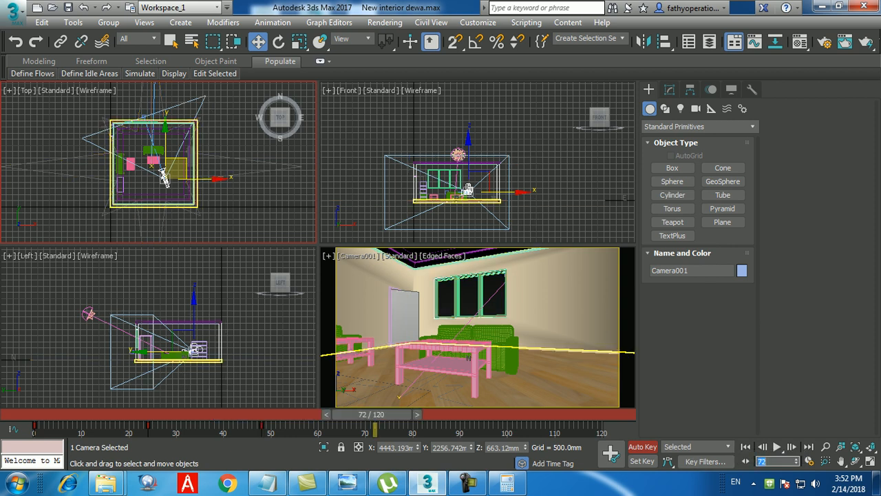
pyautogui.moveTo(469, 447); pyautogui.dragTo(469, 393)
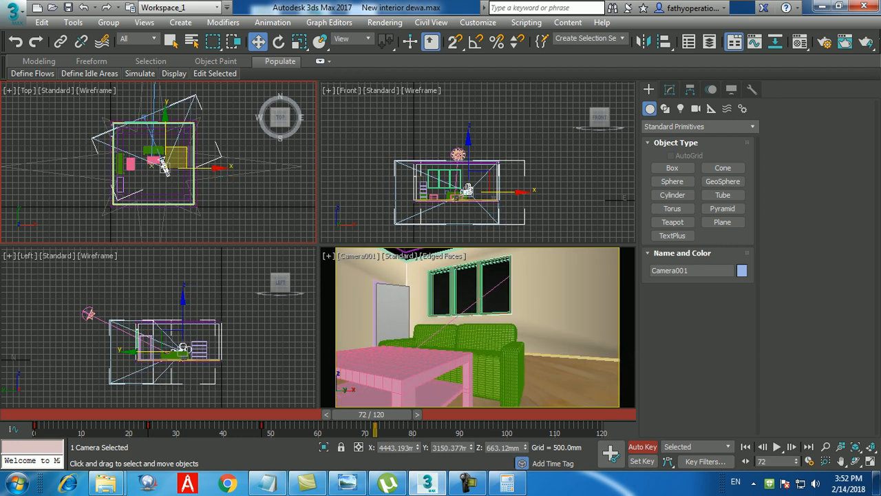
pyautogui.moveTo(418, 448); pyautogui.dragTo(433, 360)
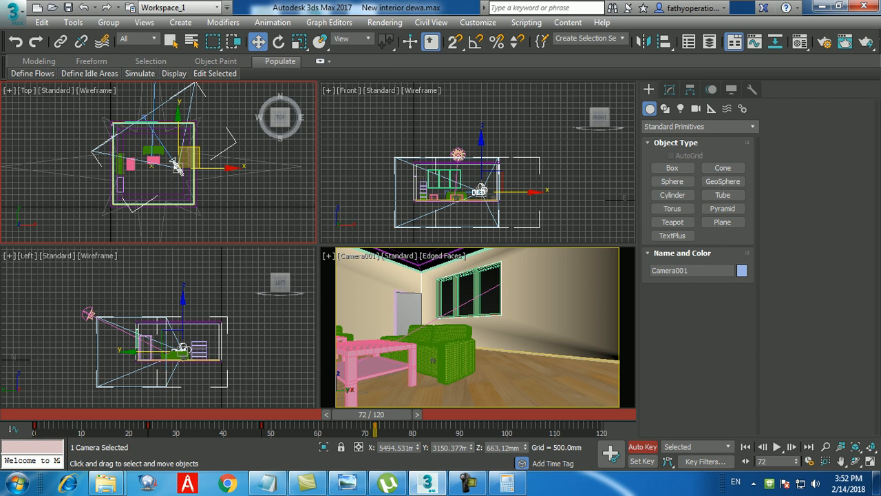
# - Work out the next keyframe number in Calculator by adding 24 to 72, and put Calculator away
pyautogui.click(506, 482)
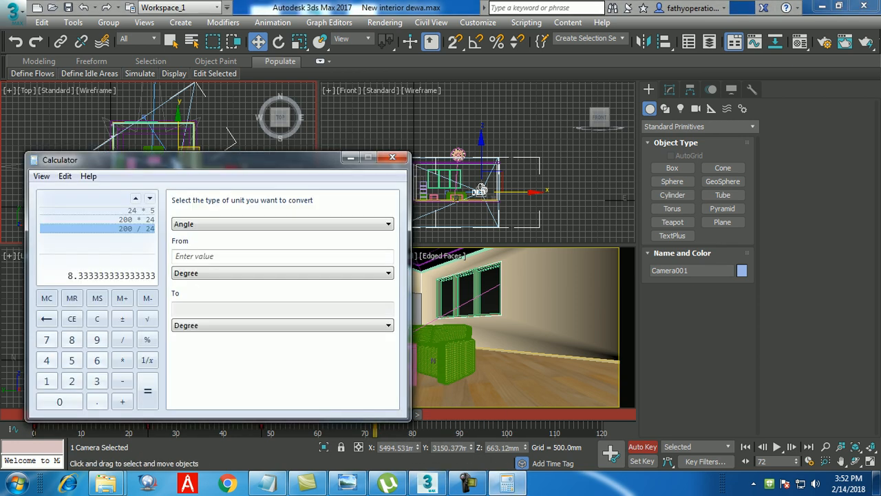
pyautogui.write('72+24')
pyautogui.press('Return')
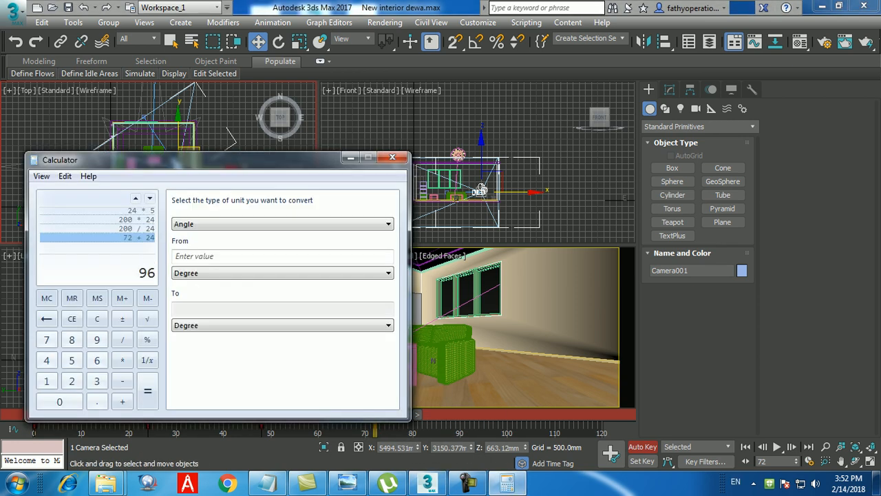
pyautogui.click(350, 157)
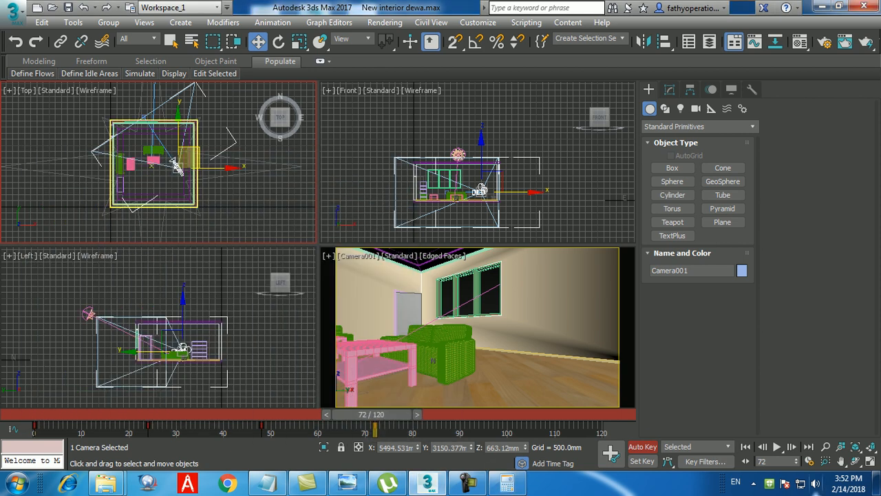
# - At frame 96, move the camera in the Top viewport to about X 5179 mm and Y 4465 mm
pyautogui.write('96')
pyautogui.press('Return')
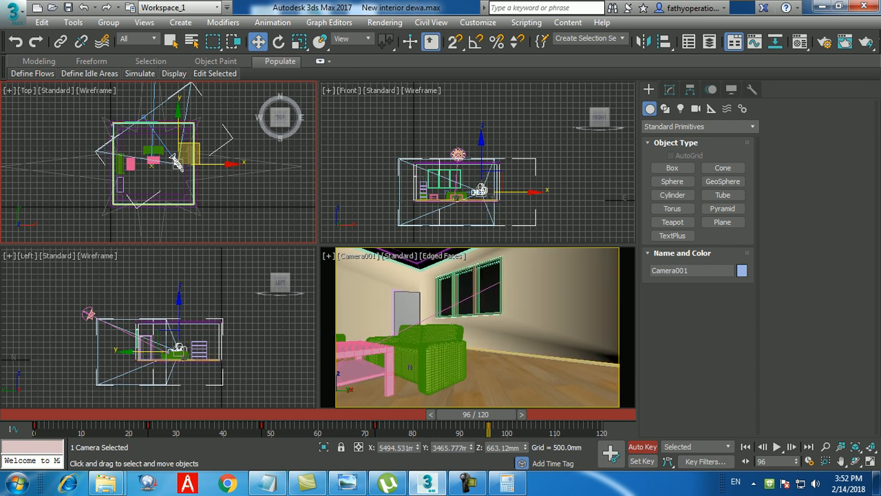
pyautogui.moveTo(176, 158); pyautogui.dragTo(174, 151)
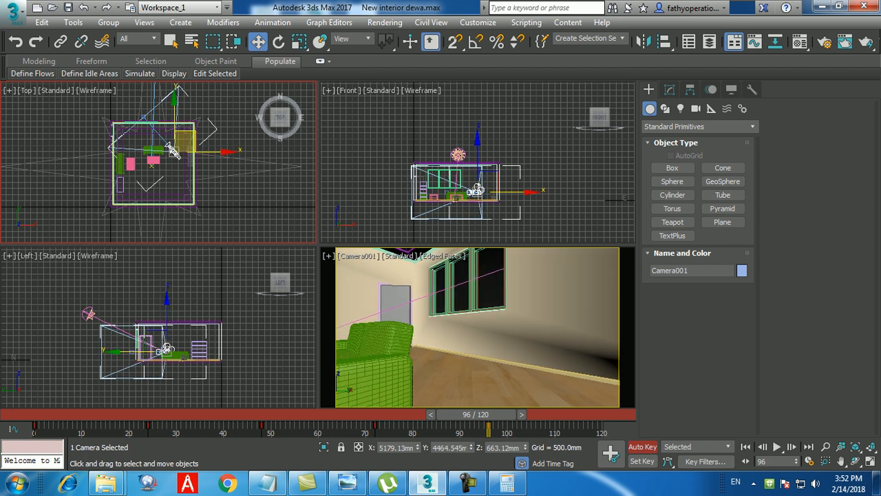
# - At frame 120, move the camera in the Top viewport to about X 3655 mm and Y 4938 mm
pyautogui.moveTo(768, 462); pyautogui.dragTo(745, 461)
pyautogui.write('120')
pyautogui.press('Return')
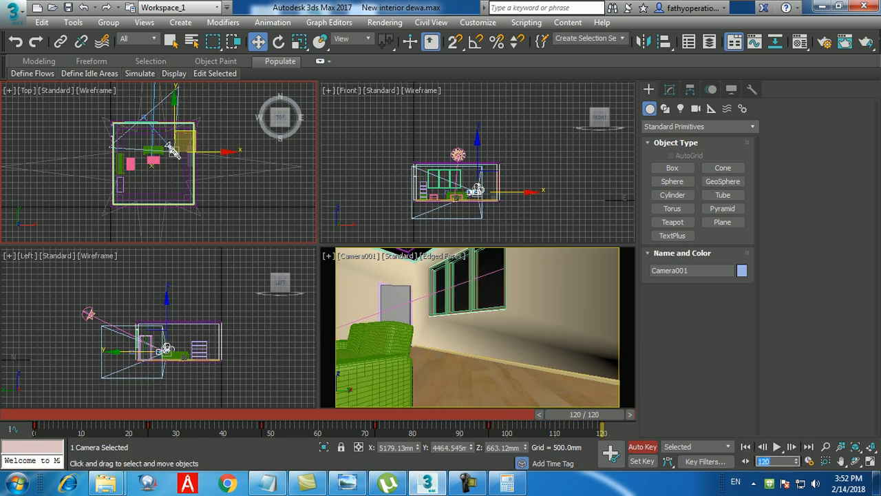
pyautogui.moveTo(173, 151); pyautogui.dragTo(138, 143)
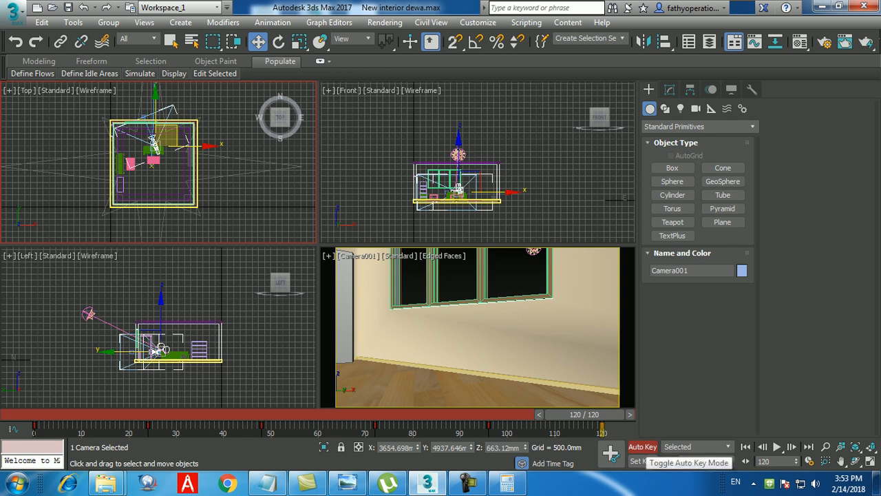
# - Turn off Auto Key and scrub the animation from frame 120 back to frame 0
pyautogui.click(642, 447)
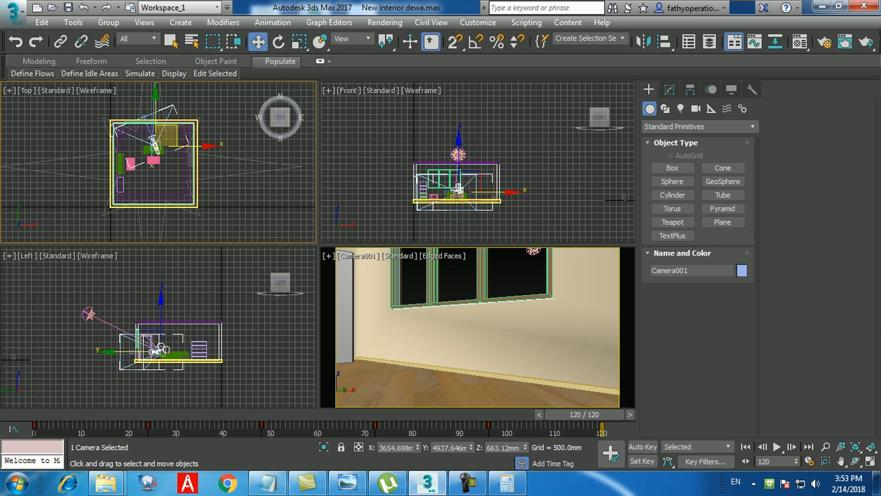
pyautogui.moveTo(585, 413); pyautogui.dragTo(50, 413)
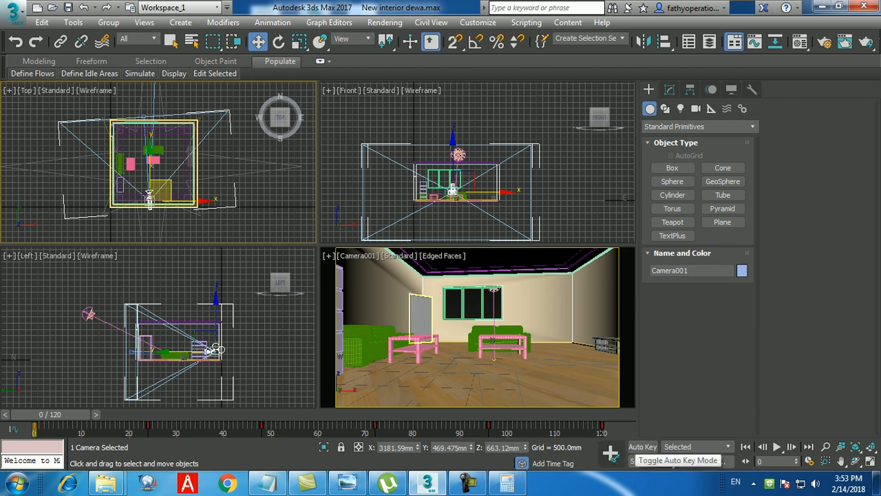
# - Try deleting the camera keys at frames 48 and 72, and undo the deletion
pyautogui.click(610, 452)
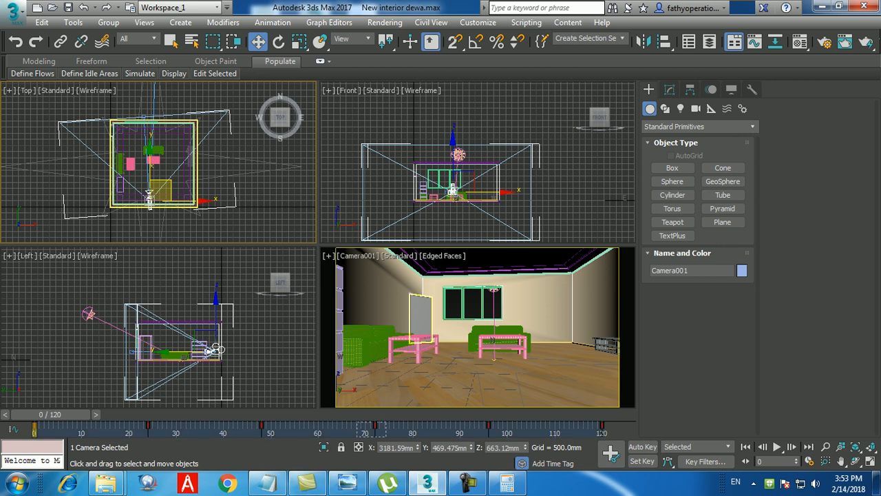
pyautogui.moveTo(385, 422); pyautogui.dragTo(257, 433)
pyautogui.rightClick(261, 425)
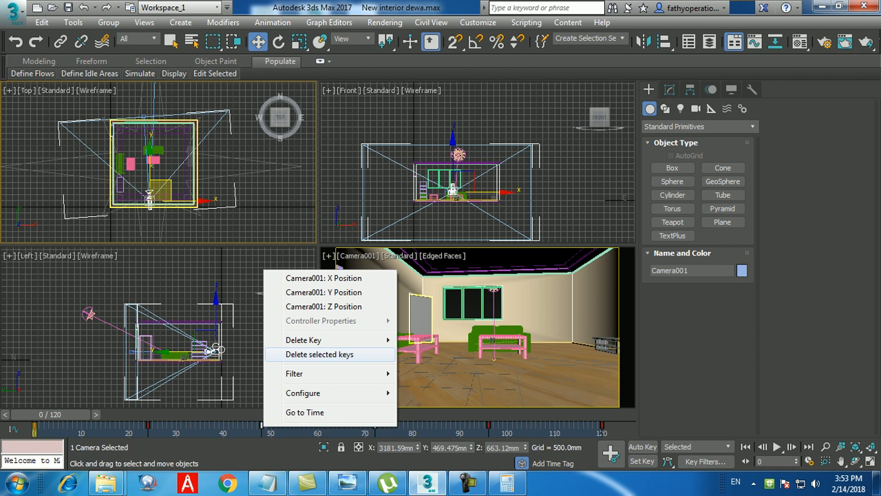
pyautogui.click(319, 354)
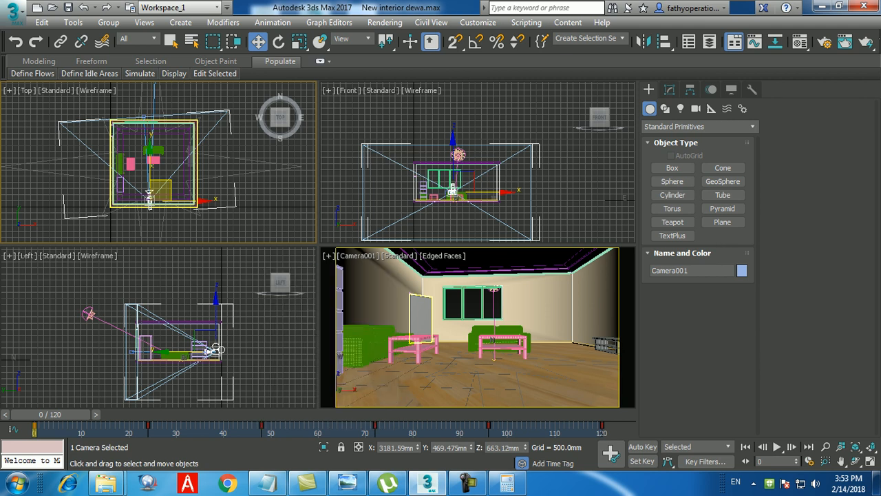
pyautogui.click(216, 349)
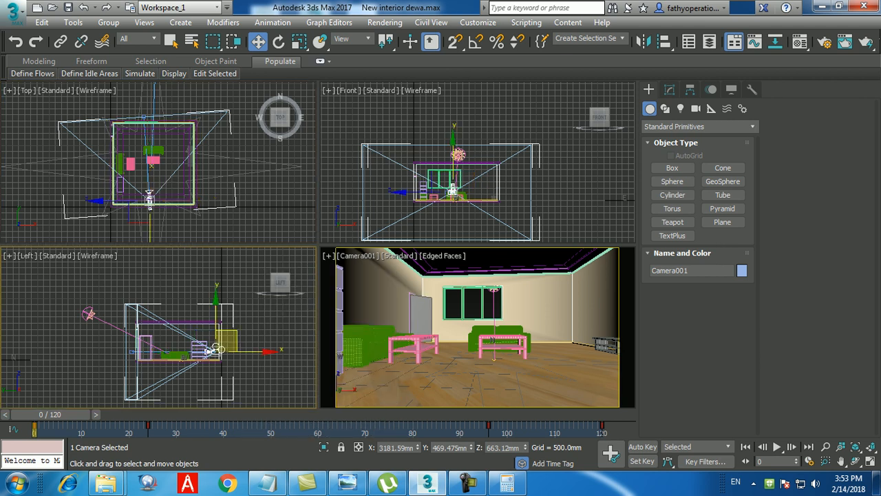
pyautogui.hotkey('ctrl', 'z')
# - Scrub the timeline between frames 0 and 120 to preview the camera walkthrough
pyautogui.moveTo(50, 413)
pyautogui.mouseDown()
pyautogui.moveTo(586, 414)
pyautogui.moveTo(45, 414)
pyautogui.mouseUp()
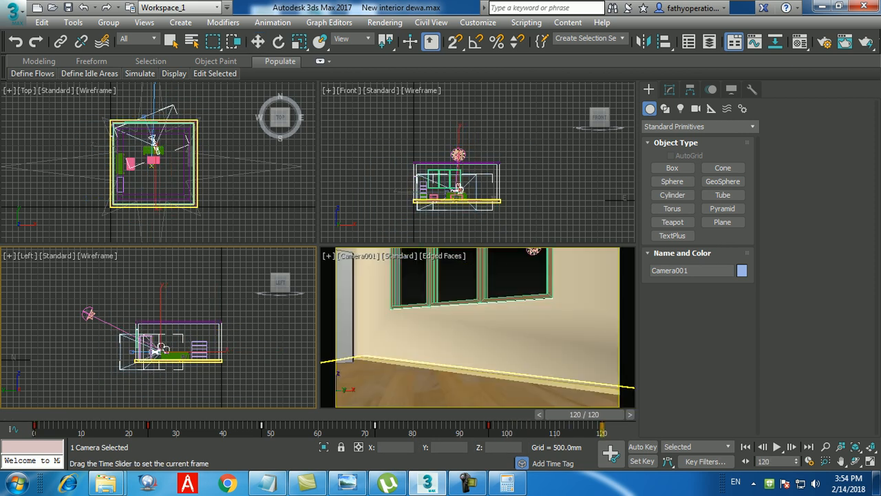
pyautogui.moveTo(583, 414); pyautogui.dragTo(50, 414)
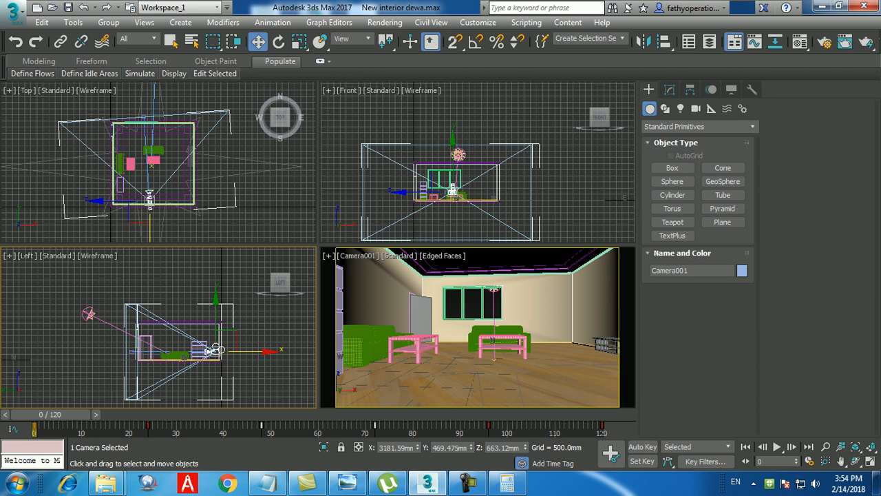
pyautogui.moveTo(49, 413)
pyautogui.mouseDown()
pyautogui.moveTo(584, 414)
pyautogui.moveTo(49, 414)
pyautogui.mouseUp()
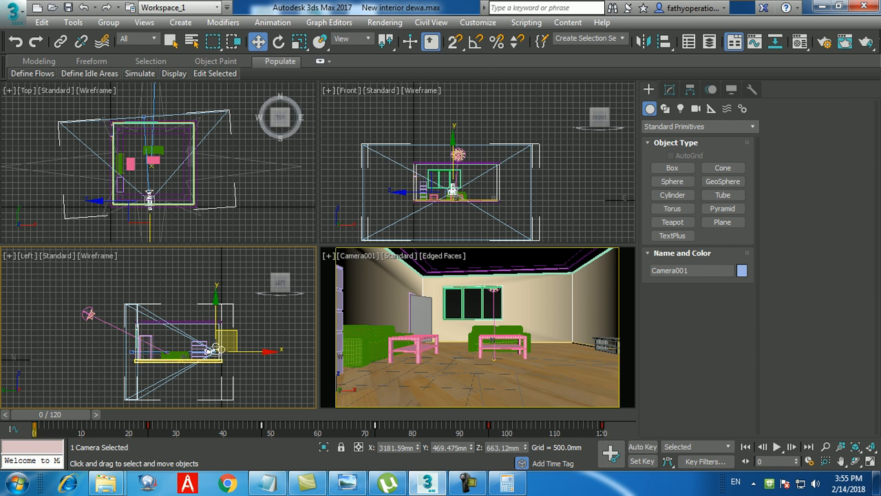
# - Activate the Camera001 viewport by selecting the floor in it and maximize that viewport
pyautogui.click(467, 370)
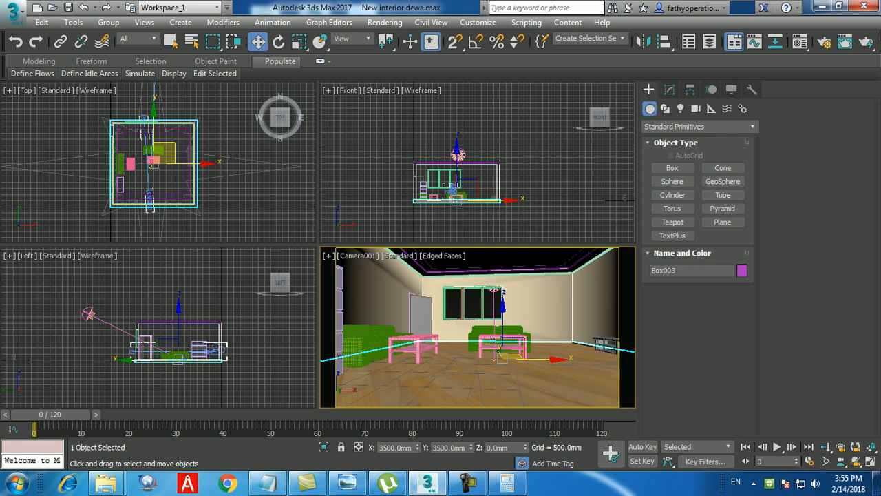
pyautogui.hotkey('alt', 'w')
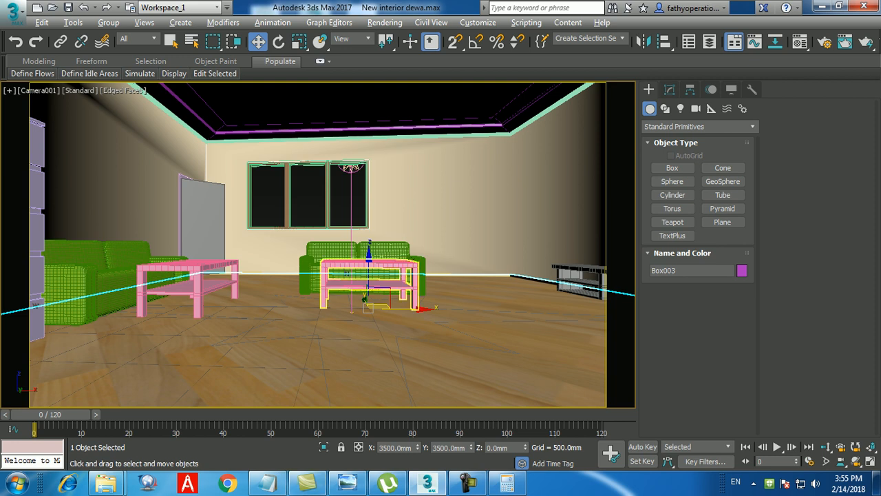
# - In Notepad, add the lines "Image format ----> .png or .targa" and ".avi" below the safe frame note, and minimize the notes
pyautogui.click(267, 484)
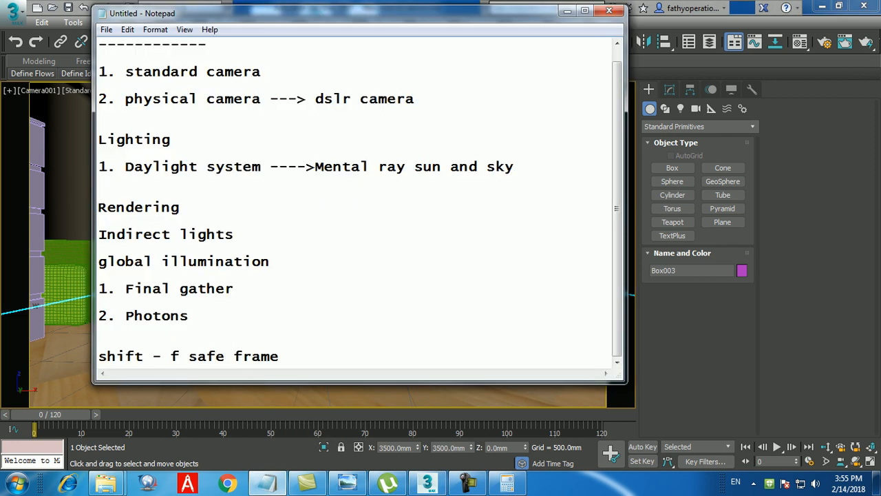
pyautogui.press('Return')
pyautogui.press('Return')
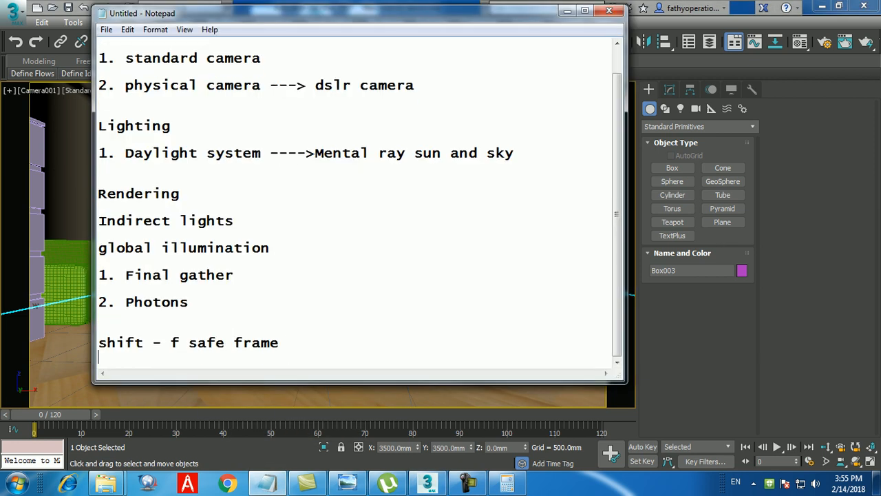
pyautogui.write('Im')
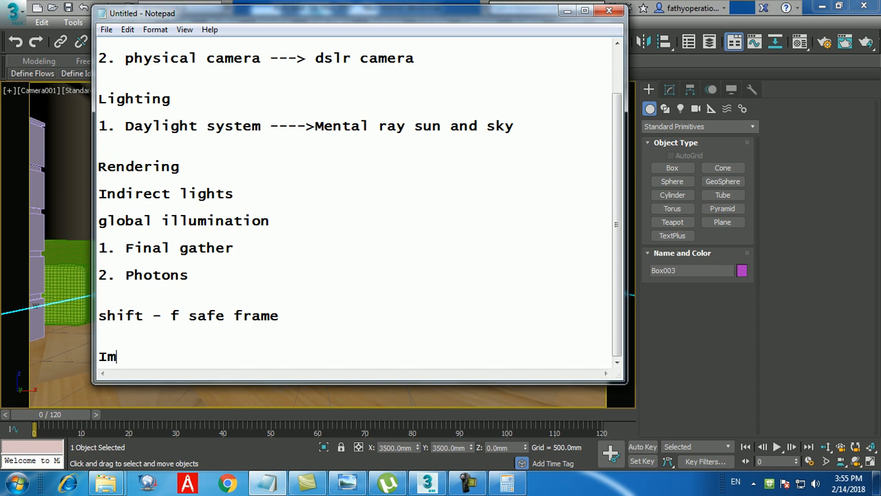
pyautogui.write('age format ')
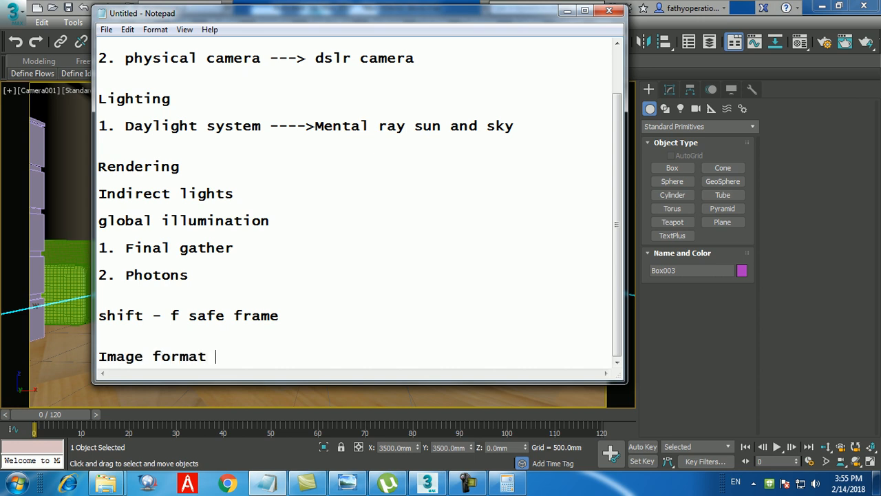
pyautogui.write('----> .png or .targa')
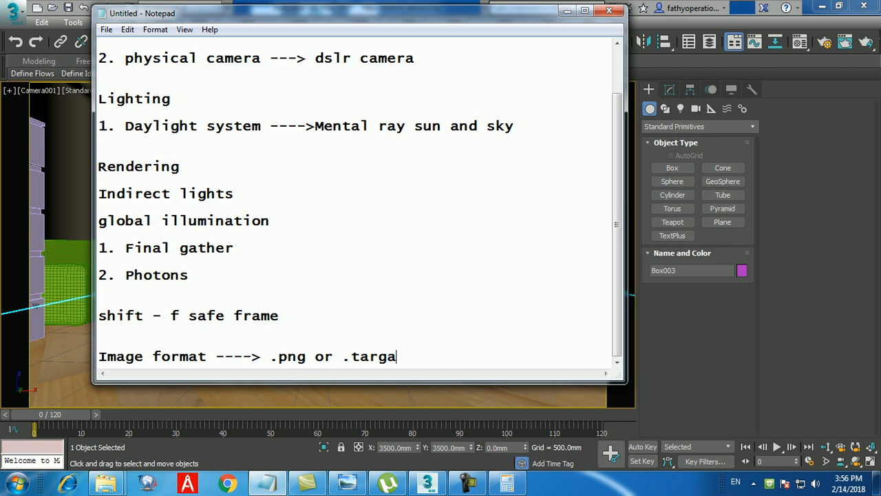
pyautogui.press('Return')
pyautogui.write('.av')
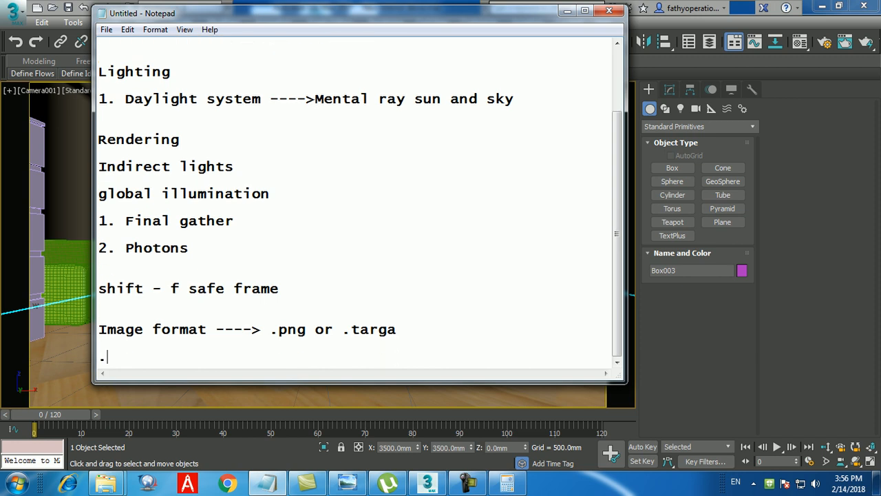
pyautogui.write('i')
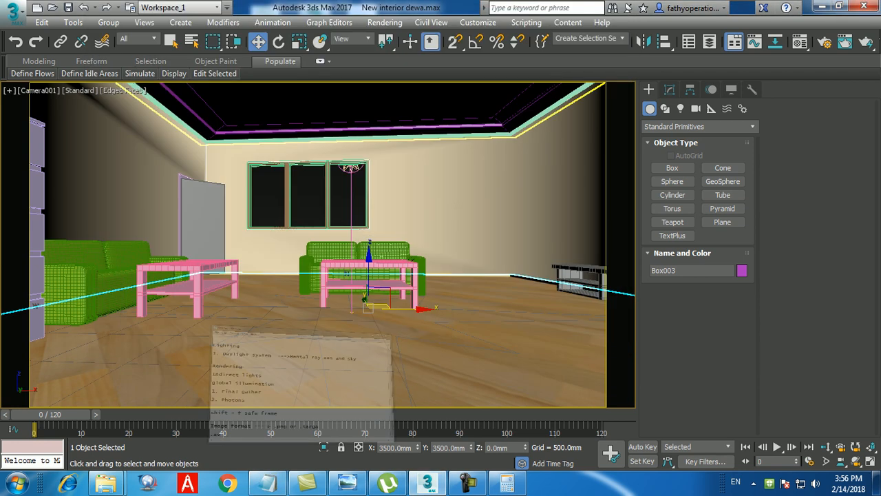
pyautogui.click(567, 11)
pyautogui.click(384, 22)
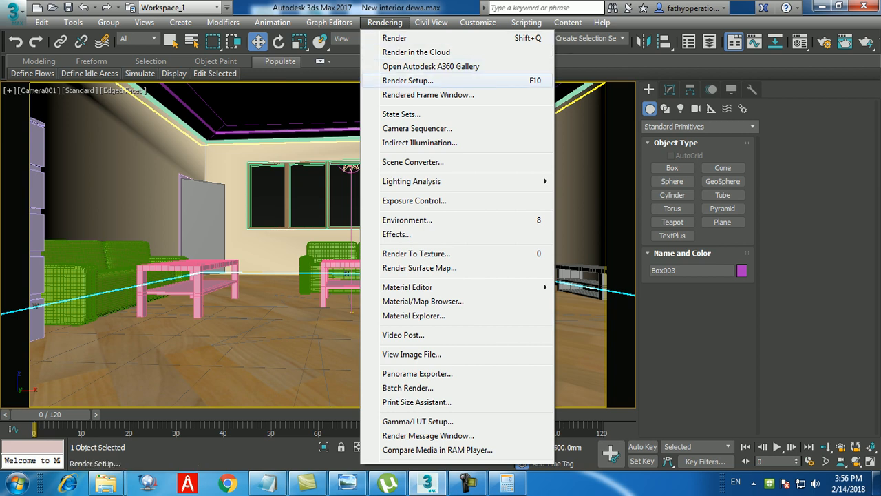
pyautogui.click(408, 81)
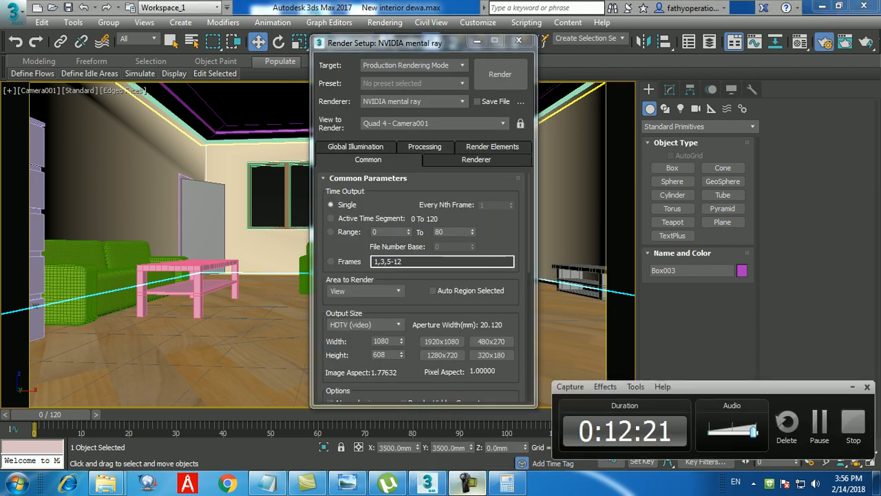
pyautogui.click(518, 40)
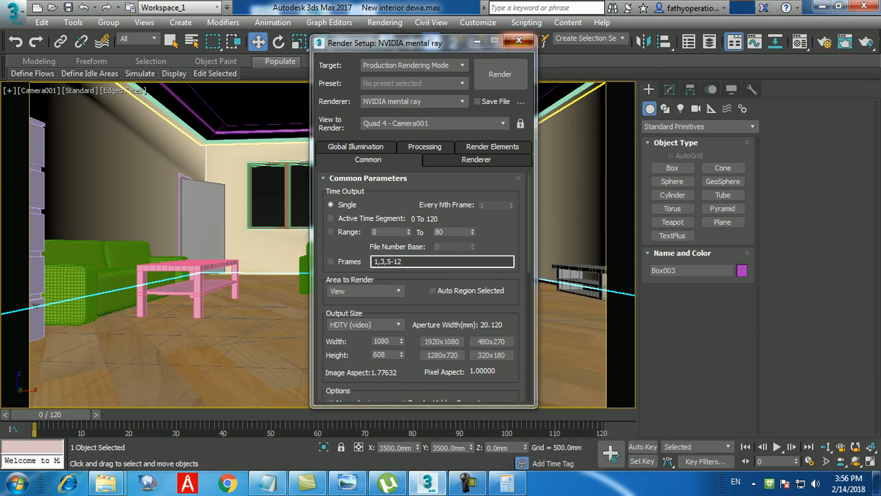
# - Open Render Setup and set the time output to Active Time Segment, 0 to 120
pyautogui.click(384, 22)
pyautogui.click(407, 80)
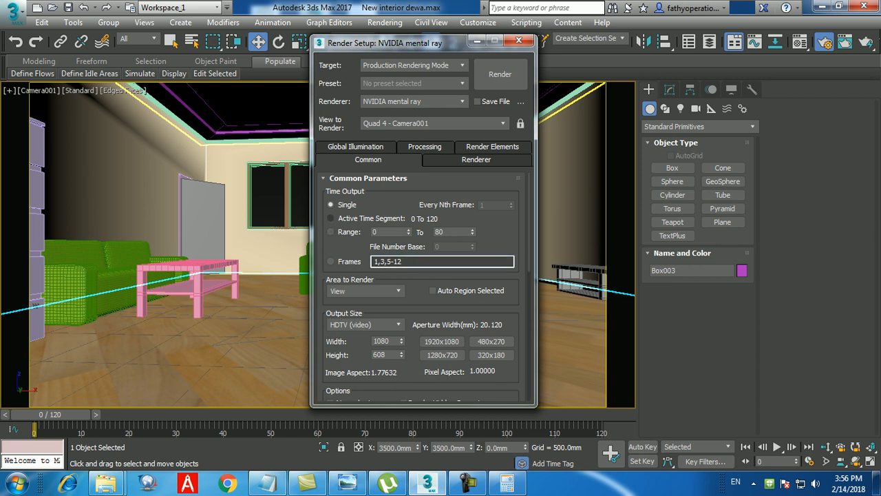
pyautogui.click(330, 218)
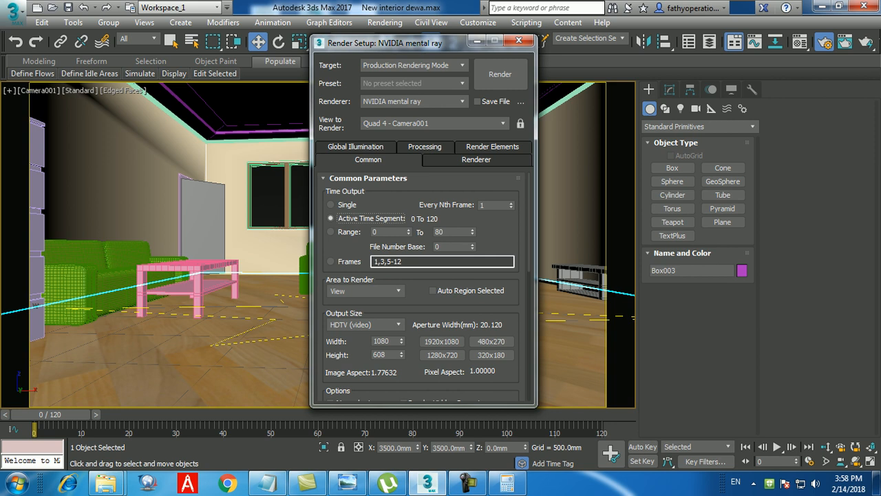
# - Review the common render settings, open the render output file dialog and choose the Desktop as the save location
pyautogui.scroll(-5, 420, 287)
pyautogui.scroll(-9, 421, 287)
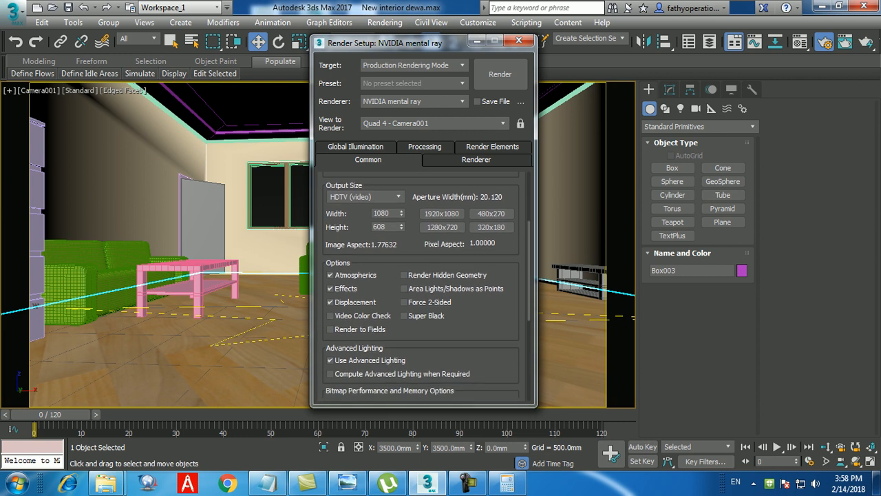
pyautogui.scroll(-1, 420, 287)
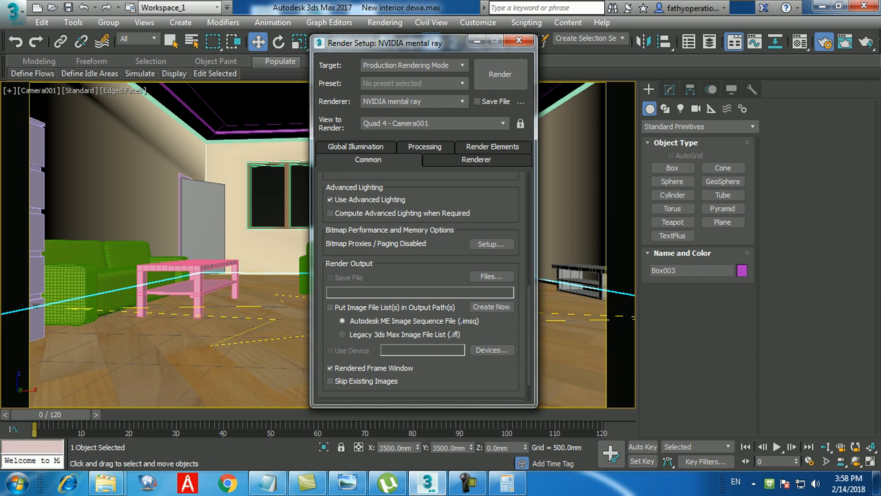
pyautogui.scroll(10, 426, 284)
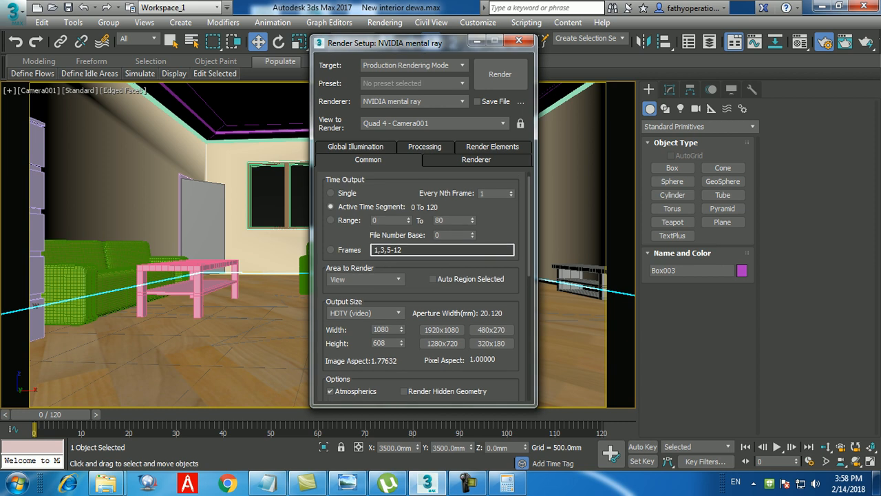
pyautogui.scroll(-10, 426, 285)
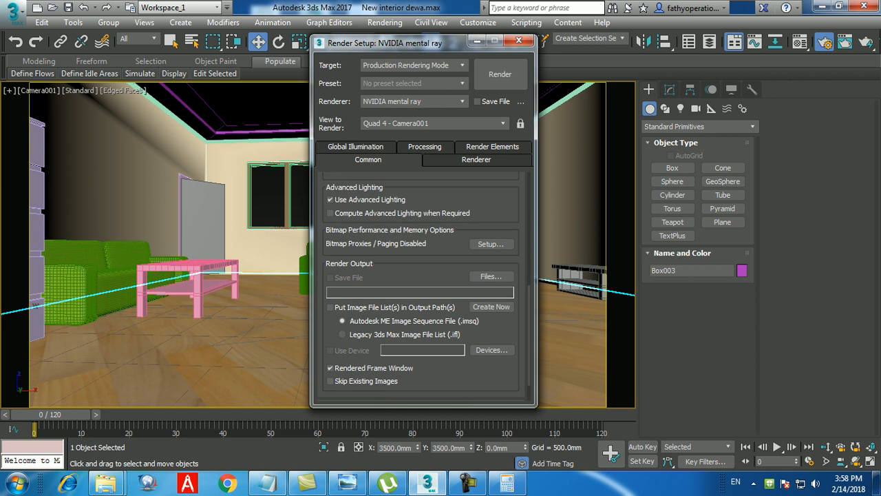
pyautogui.scroll(-1, 426, 285)
pyautogui.scroll(2, 426, 285)
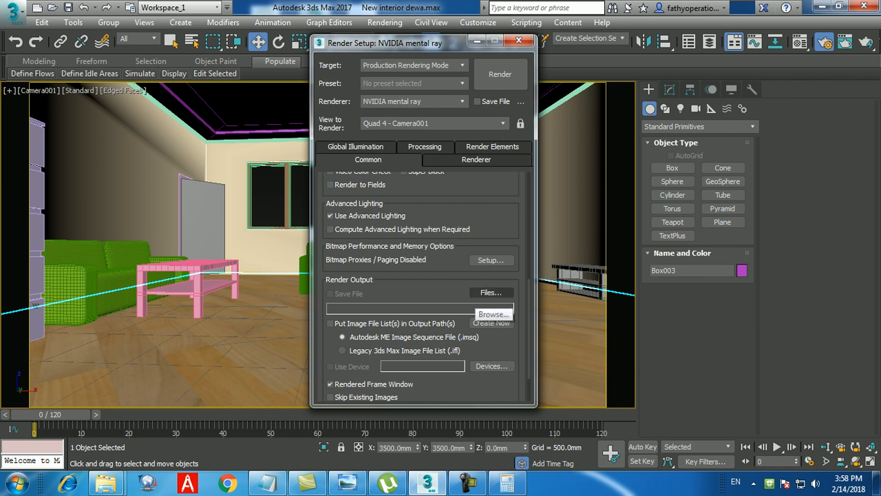
pyautogui.click(490, 293)
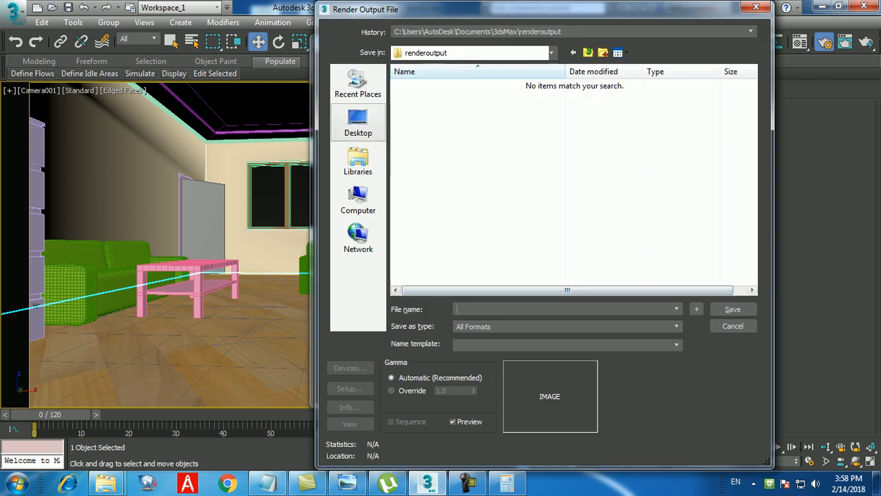
pyautogui.click(358, 123)
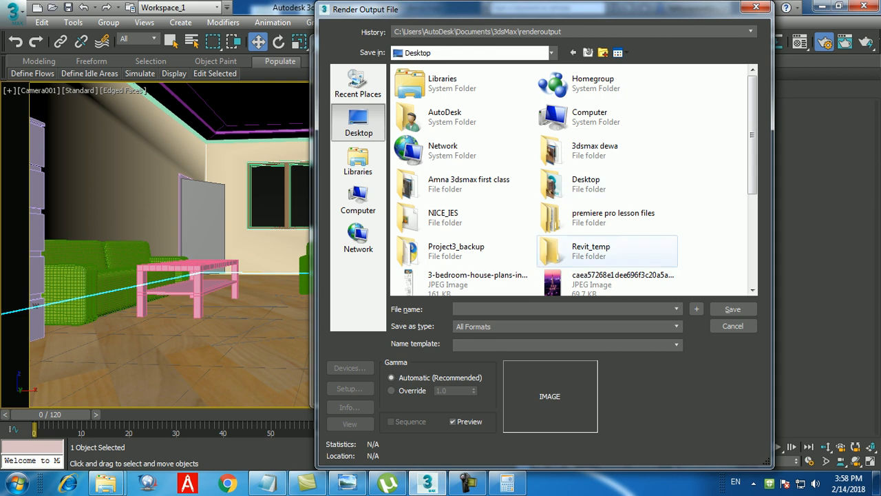
pyautogui.scroll(-3, 571, 179)
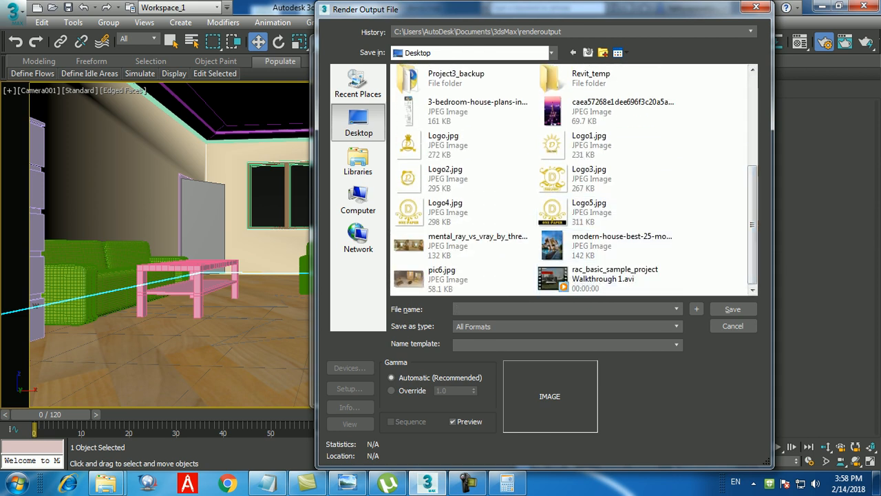
# - Set the render output type to PNG Image File (*.png) and save it under the name 1
pyautogui.click(566, 327)
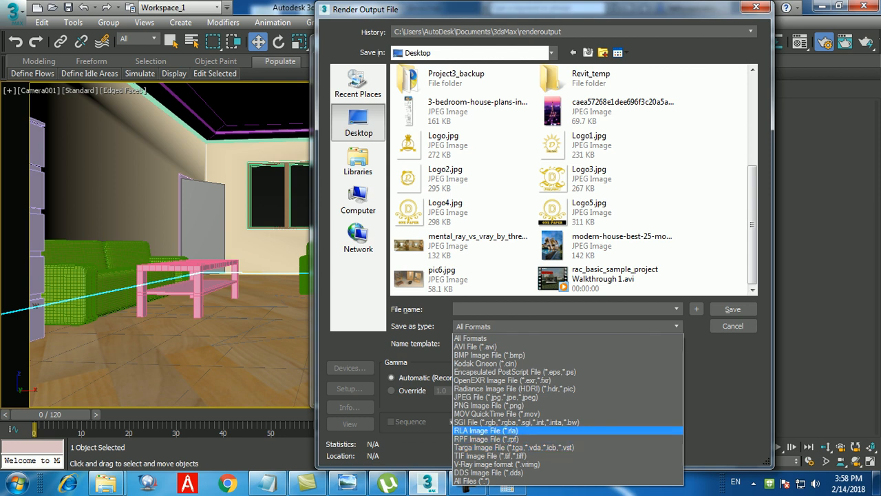
pyautogui.click(495, 405)
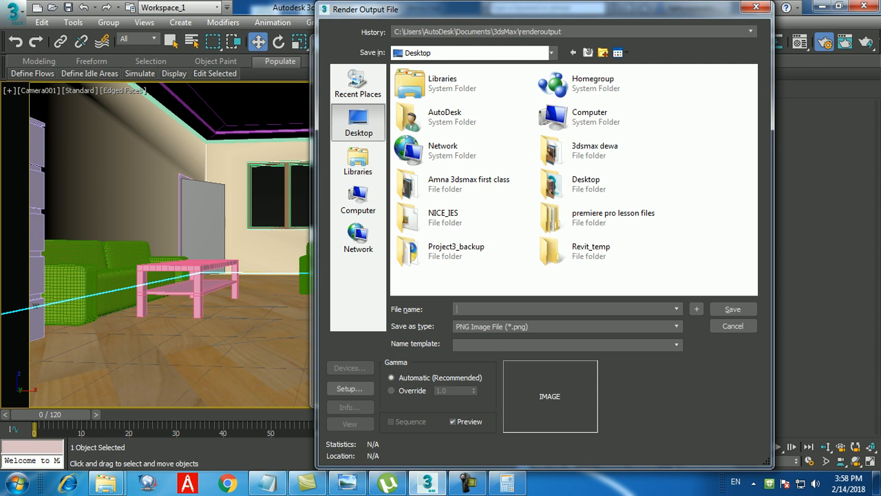
pyautogui.write('1')
pyautogui.press('Return')
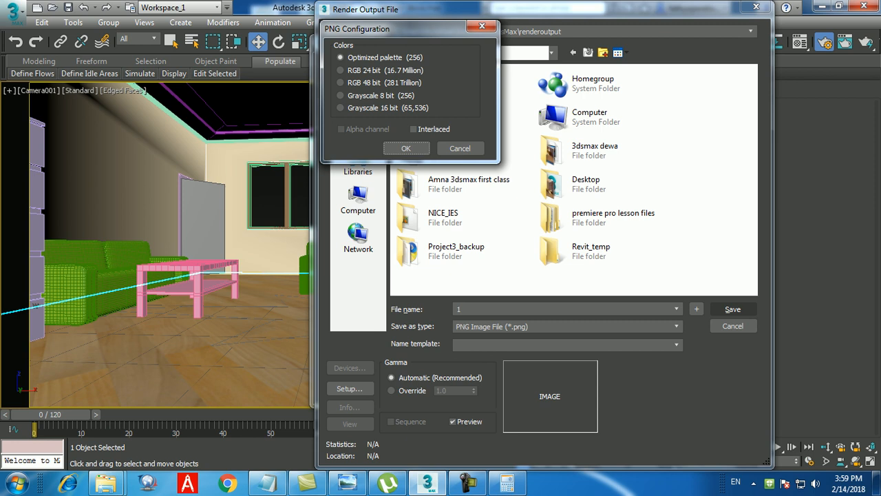
# - Configure the PNG colors as RGB 48 bit (281 Trillion), save the output file setting and close Render Setup
pyautogui.press('Down')
pyautogui.press('Down')
pyautogui.moveTo(358, 29); pyautogui.dragTo(364, 68)
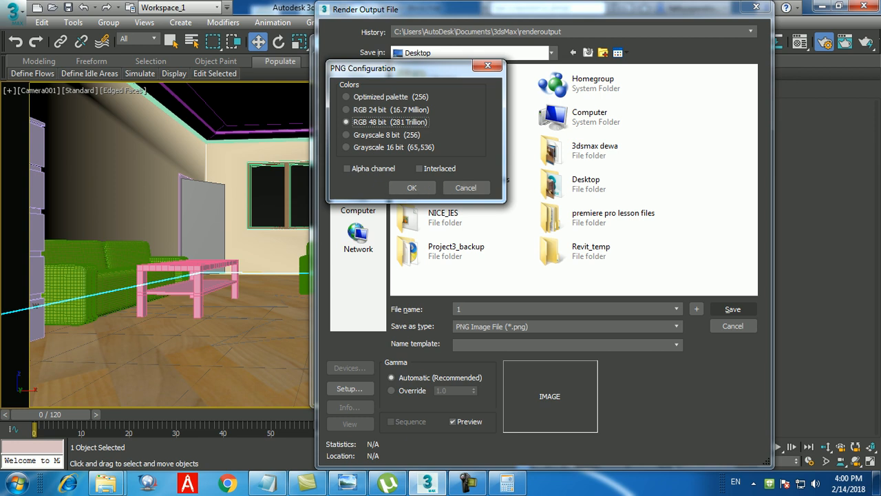
pyautogui.click(411, 188)
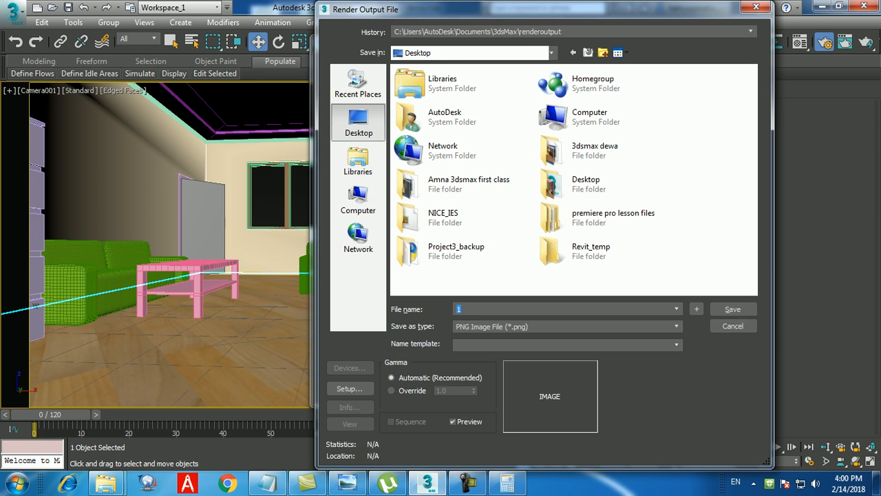
pyautogui.click(732, 308)
pyautogui.click(340, 83)
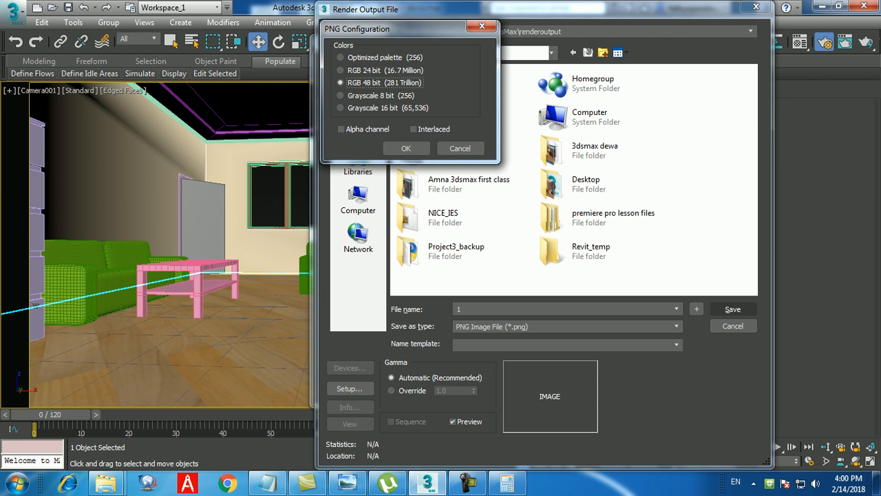
pyautogui.click(405, 148)
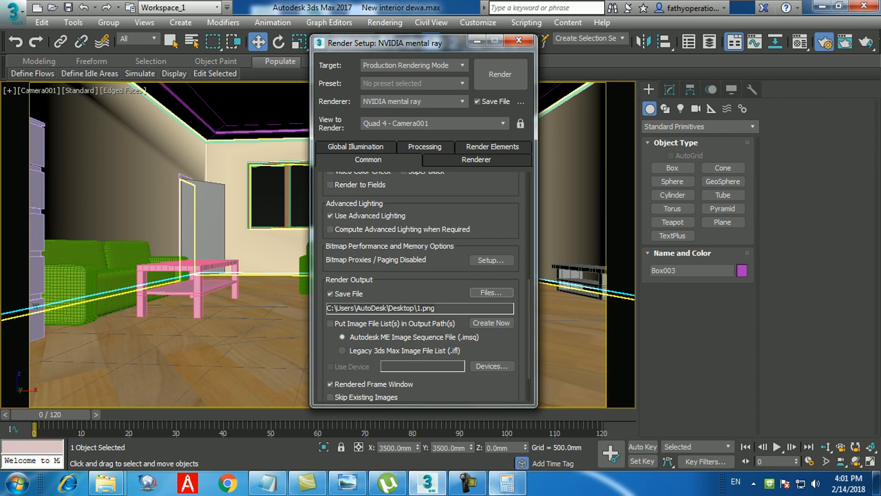
pyautogui.click(518, 40)
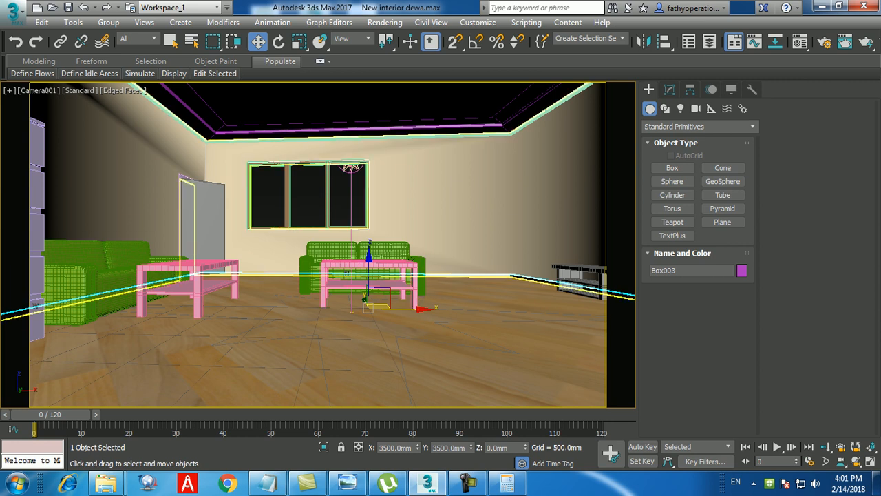
pyautogui.click(73, 22)
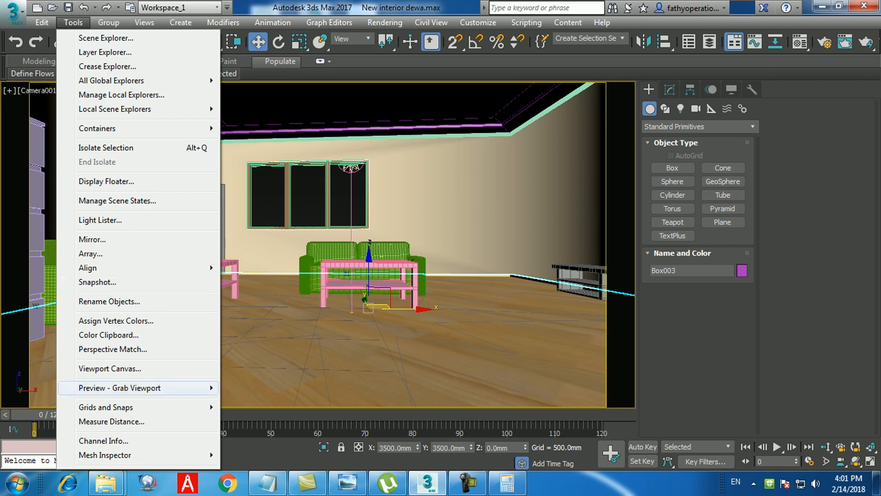
pyautogui.moveTo(137, 387)
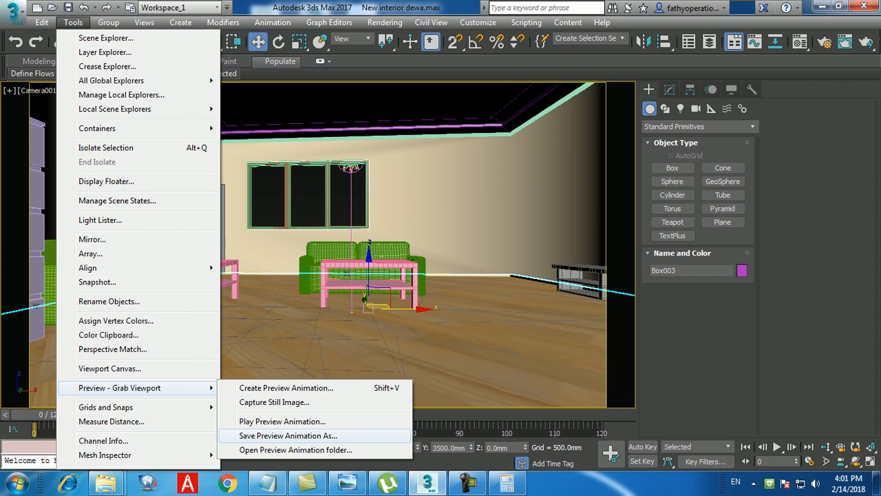
pyautogui.click(287, 435)
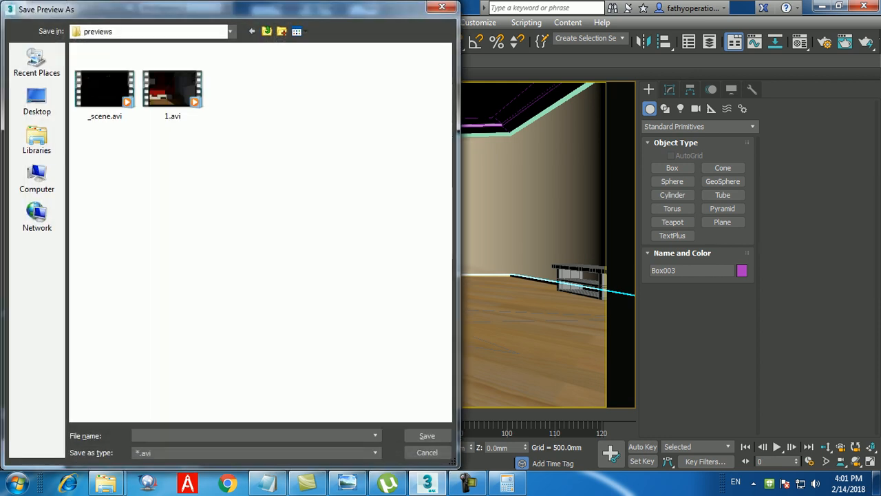
pyautogui.click(36, 102)
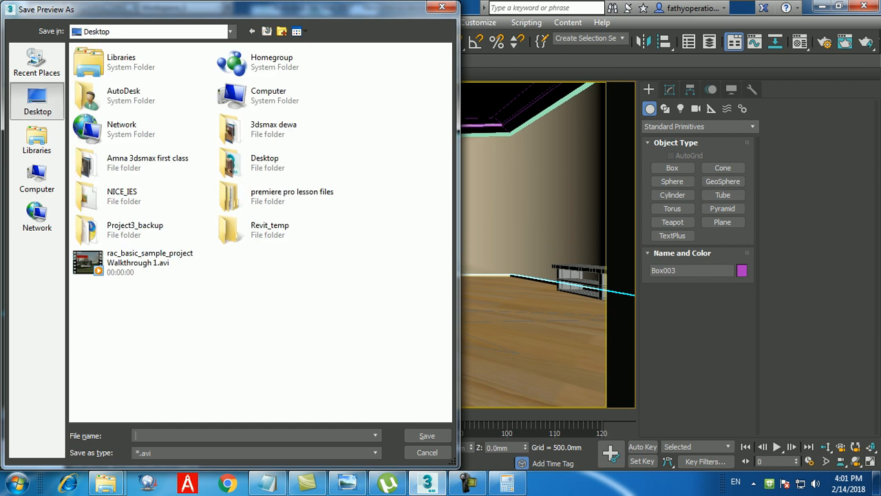
pyautogui.press('Escape')
pyautogui.click(73, 22)
pyautogui.moveTo(165, 387)
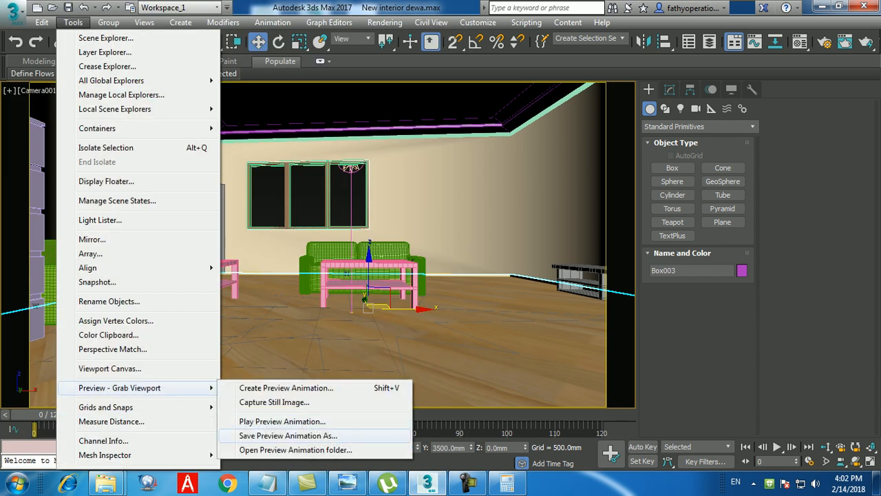
pyautogui.click(289, 435)
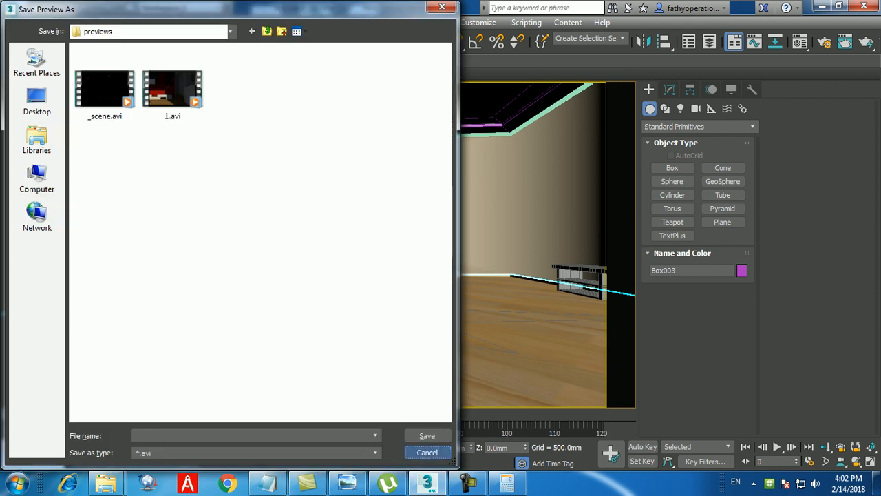
pyautogui.click(426, 452)
pyautogui.click(12, 12)
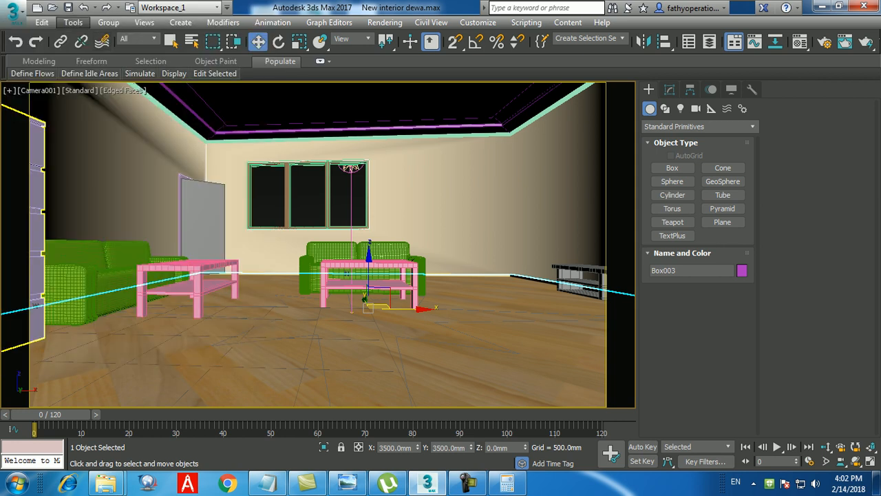
# - Open Create Preview Animation, include Shapes and Lights in the display filter, and choose the High Quality per-view preset
pyautogui.click(73, 22)
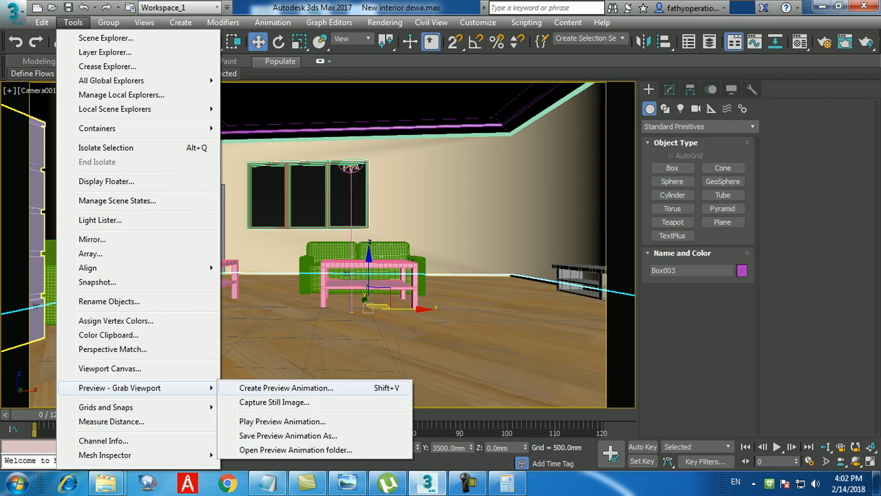
pyautogui.click(285, 387)
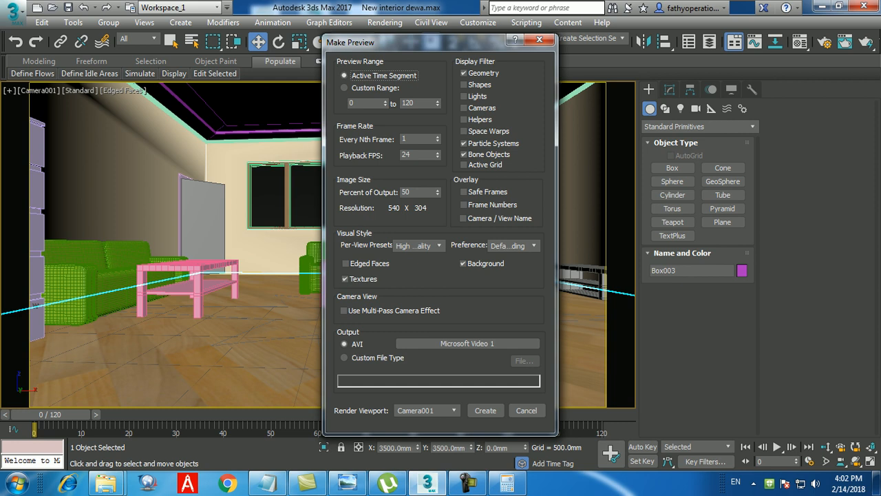
pyautogui.doubleClick(406, 154)
pyautogui.click(463, 84)
pyautogui.click(418, 246)
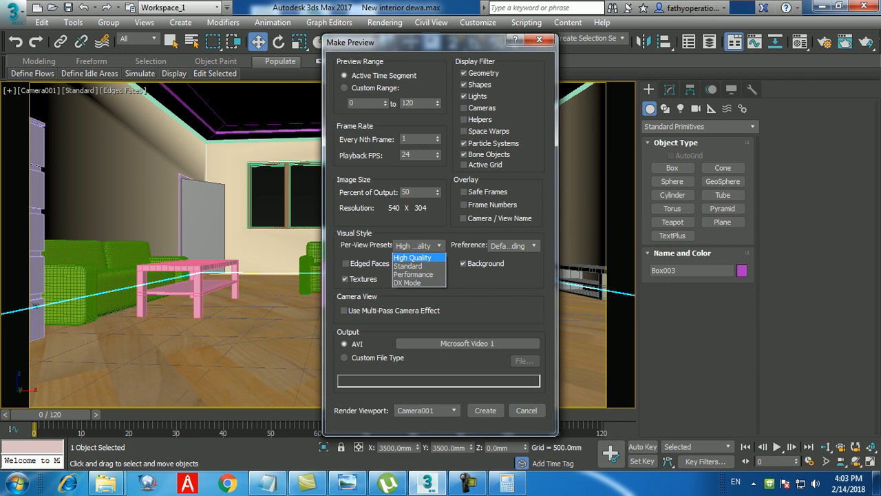
pyautogui.click(412, 257)
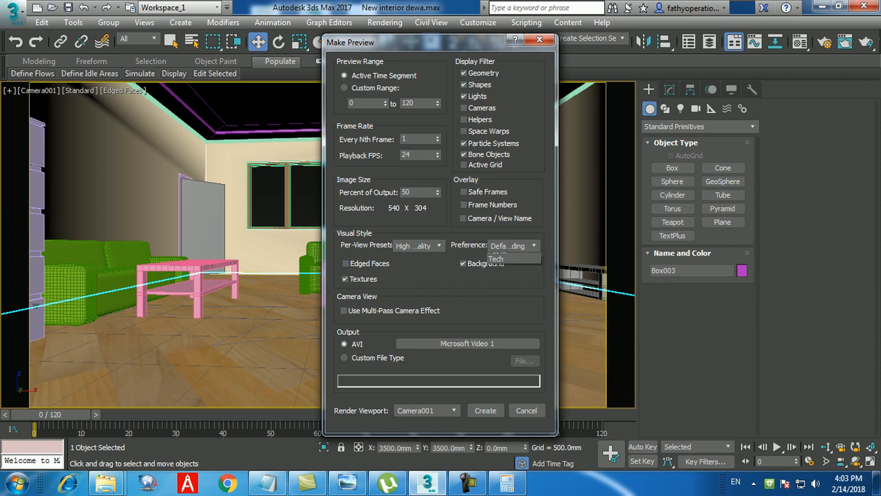
# - Examine the available shading preferences in the preview's visual style settings
pyautogui.click(513, 245)
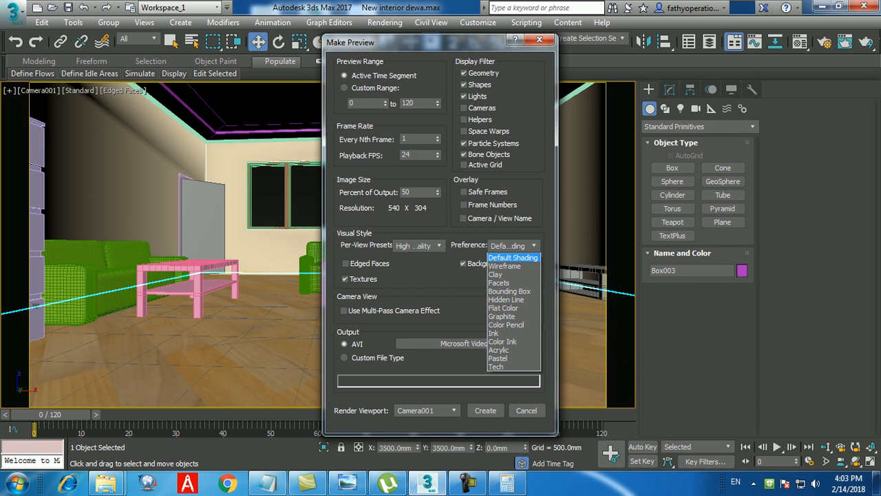
pyautogui.press('Escape')
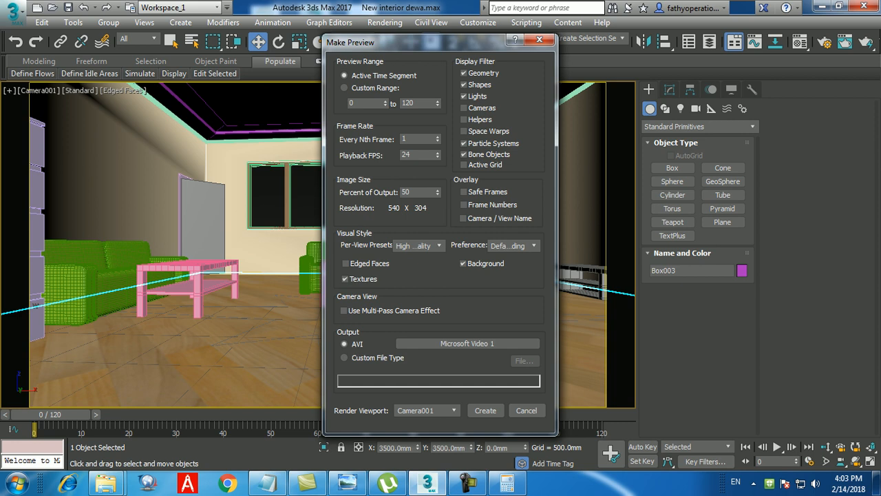
pyautogui.click(513, 245)
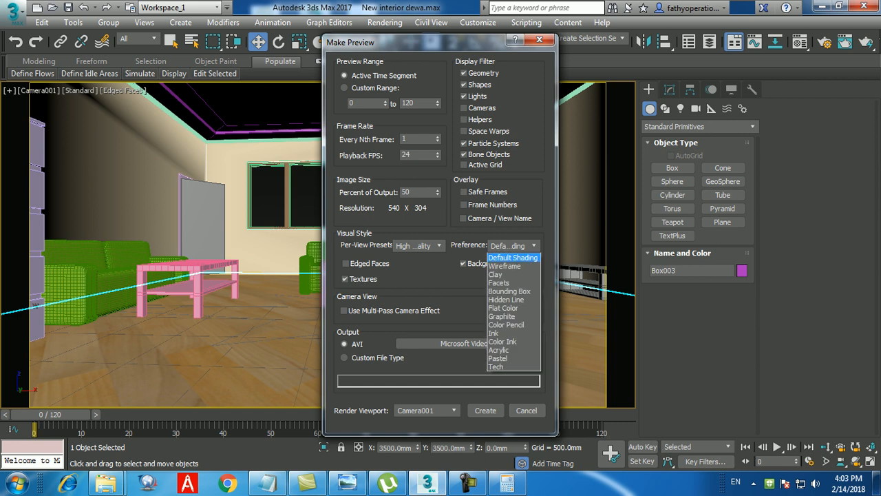
pyautogui.press('Escape')
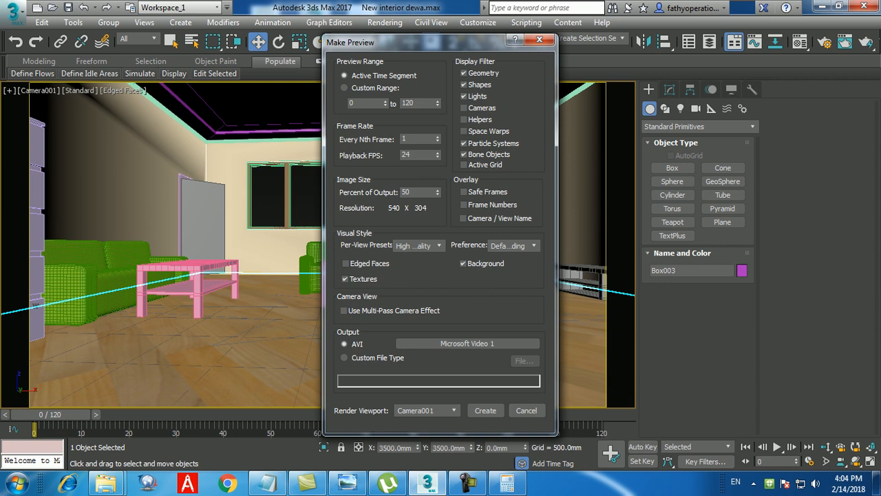
pyautogui.click(513, 245)
pyautogui.press('Escape')
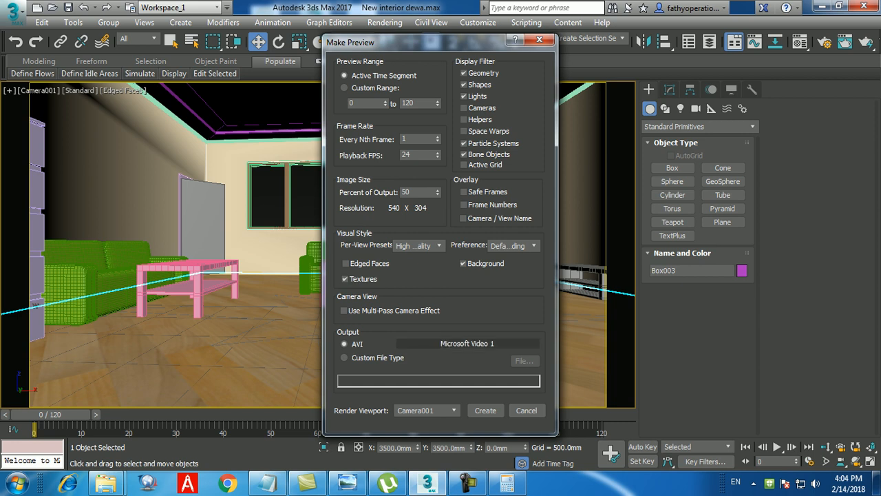
# - Check the AVI video compression settings without changing them, and set the preview output to Custom File Type
pyautogui.click(468, 343)
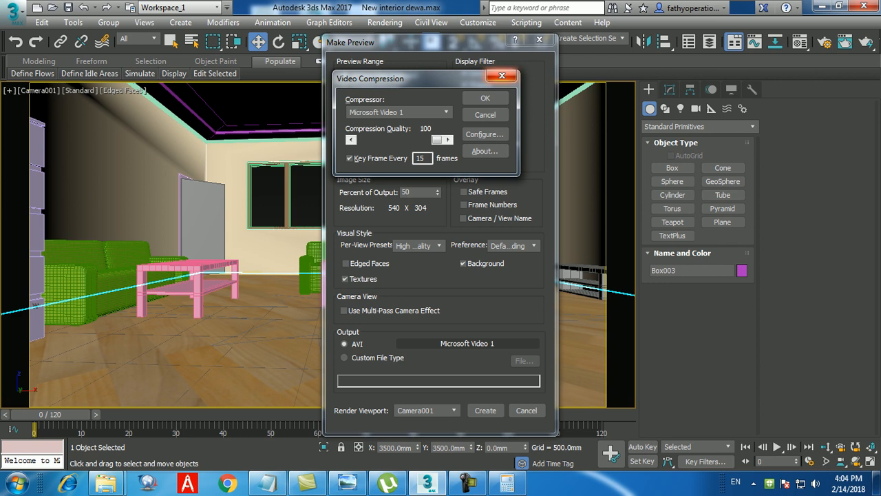
pyautogui.click(502, 76)
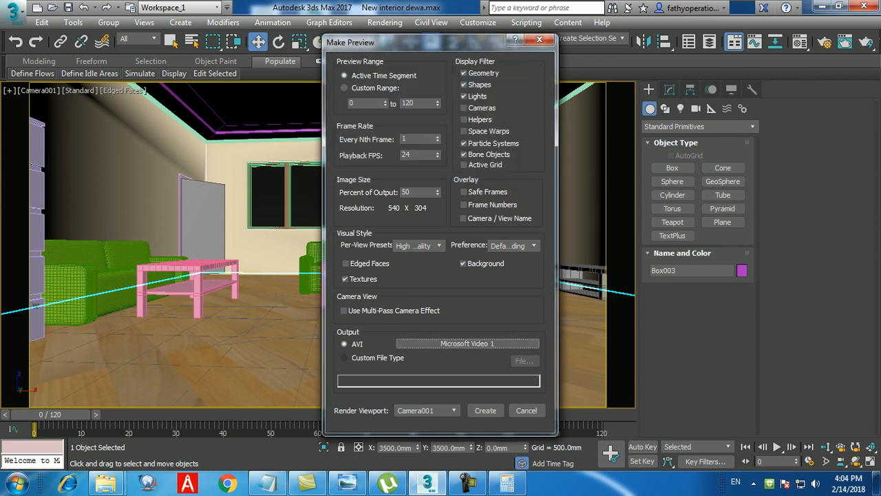
pyautogui.click(344, 358)
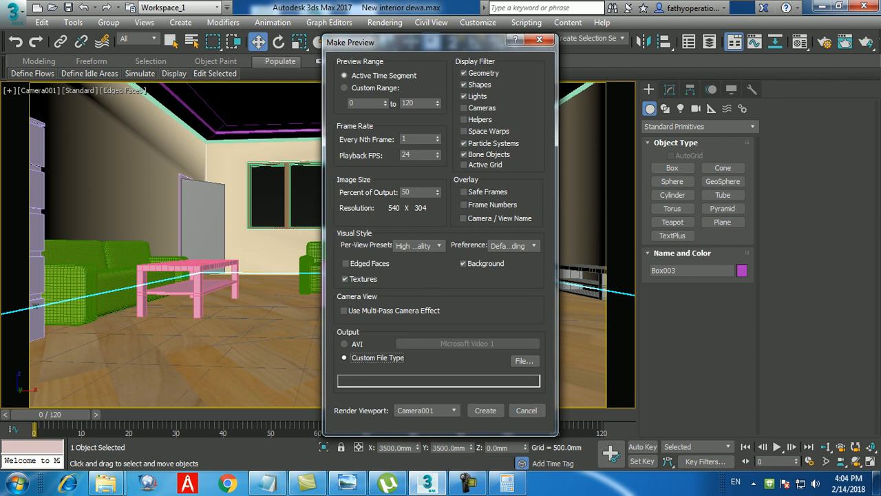
# - Set the preview output to an AVI file named 1 on the Desktop, using the DV Video Encoder compressor
pyautogui.click(523, 360)
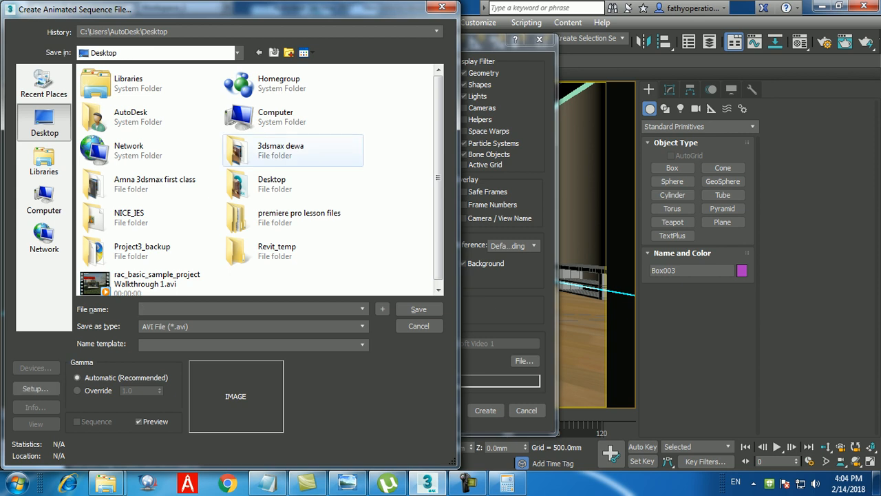
pyautogui.write('1')
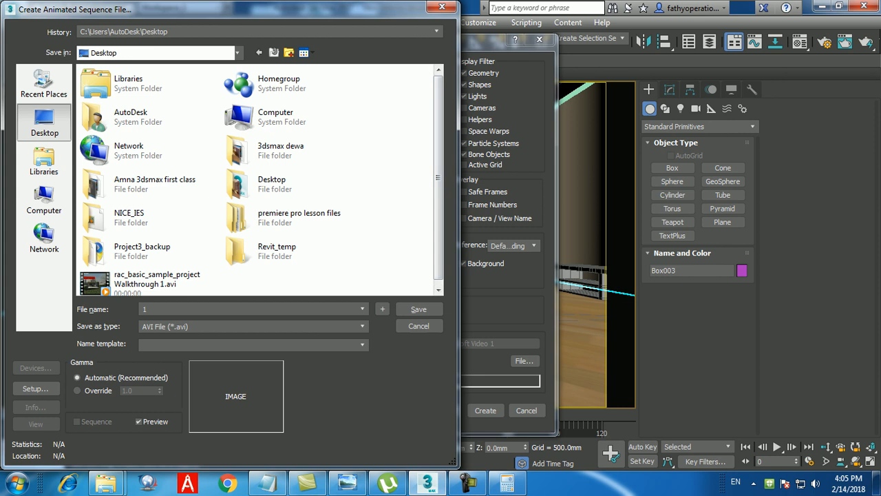
pyautogui.press('Return')
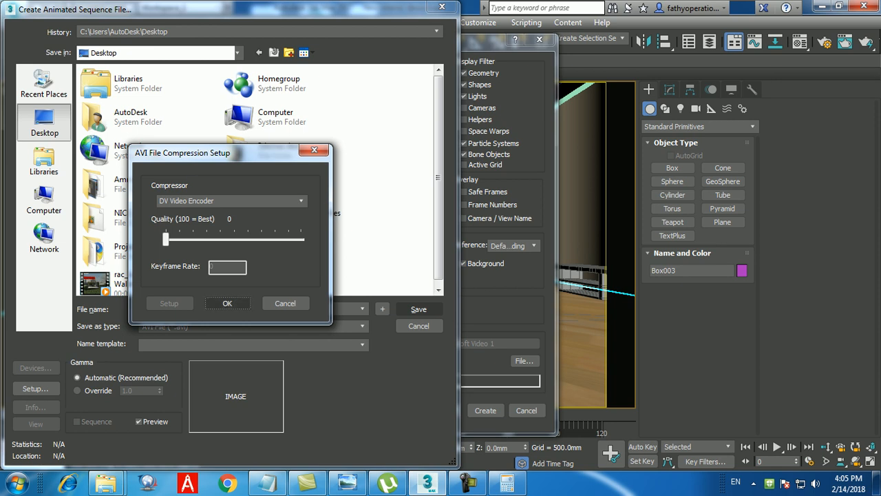
pyautogui.press('Return')
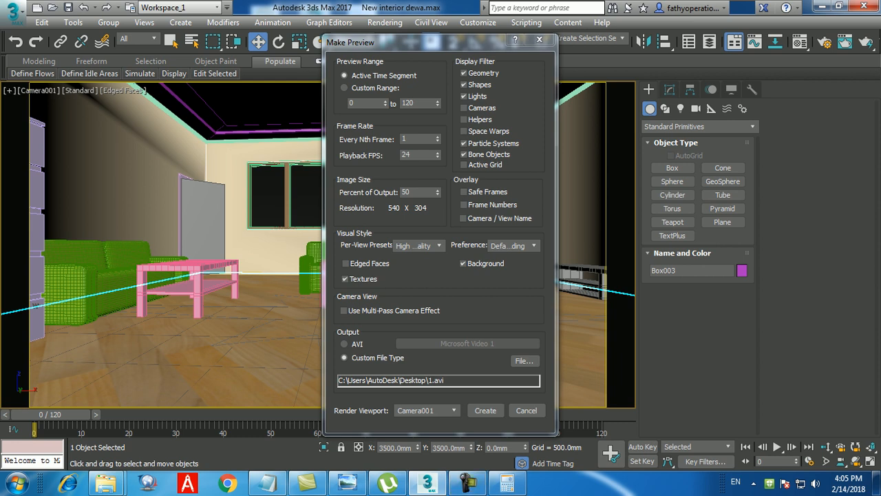
# - Review the file formats offered for the preview output and keep 1.avi as an AVI File
pyautogui.click(523, 360)
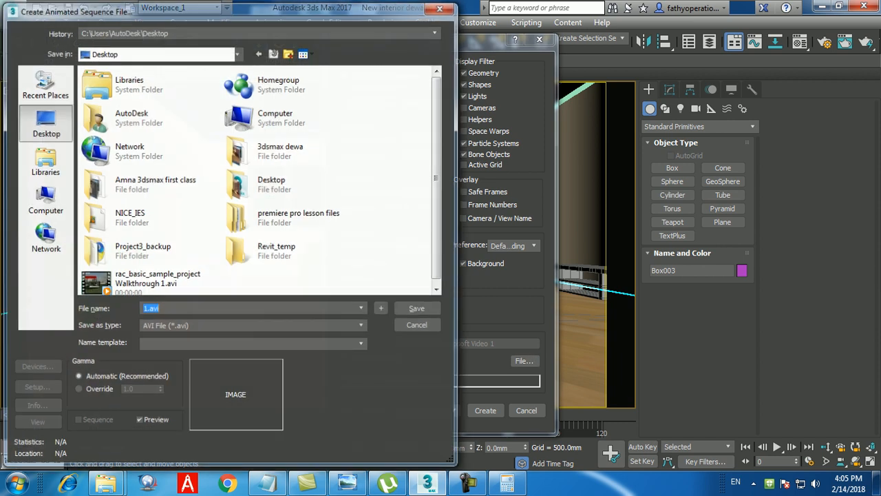
pyautogui.press('Return')
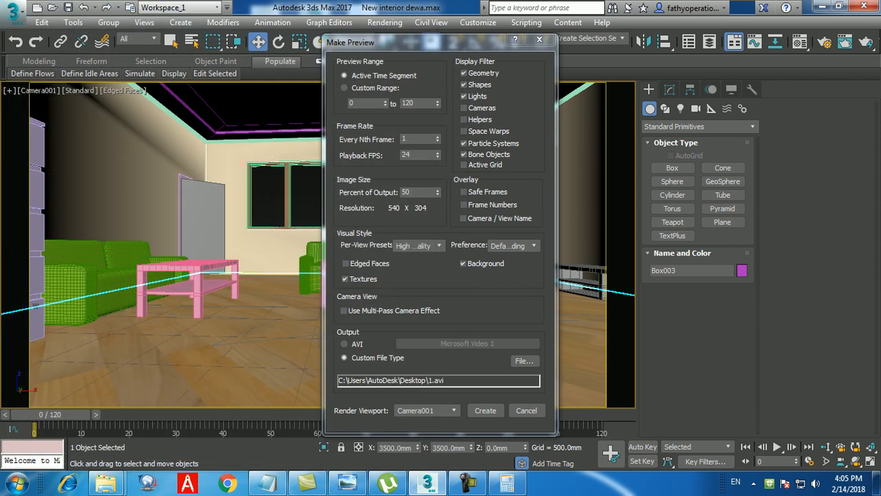
pyautogui.click(344, 344)
pyautogui.click(344, 357)
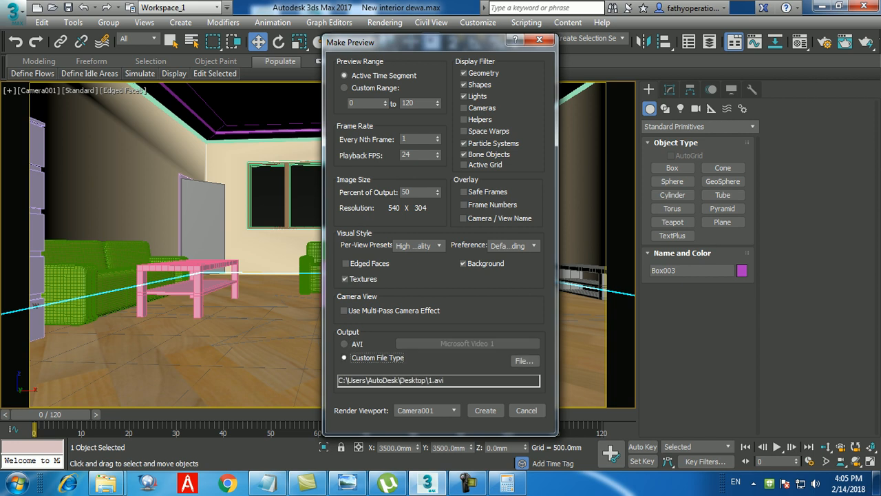
pyautogui.click(524, 360)
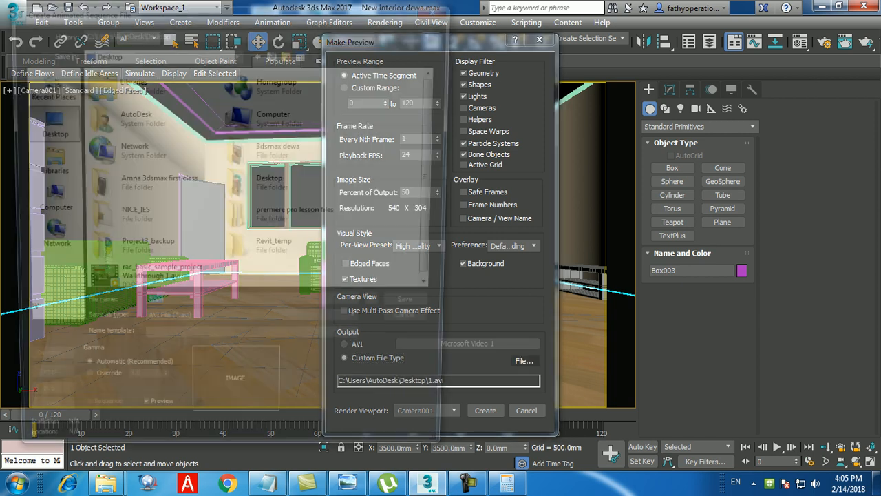
pyautogui.click(253, 326)
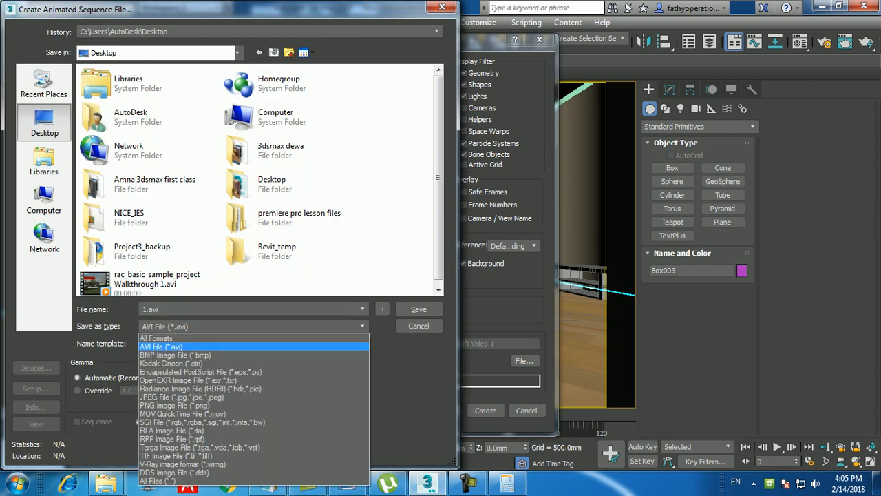
pyautogui.click(252, 347)
pyautogui.click(418, 308)
# - Rename the preview output file as 2, saved in AVI format on the Desktop
pyautogui.click(523, 360)
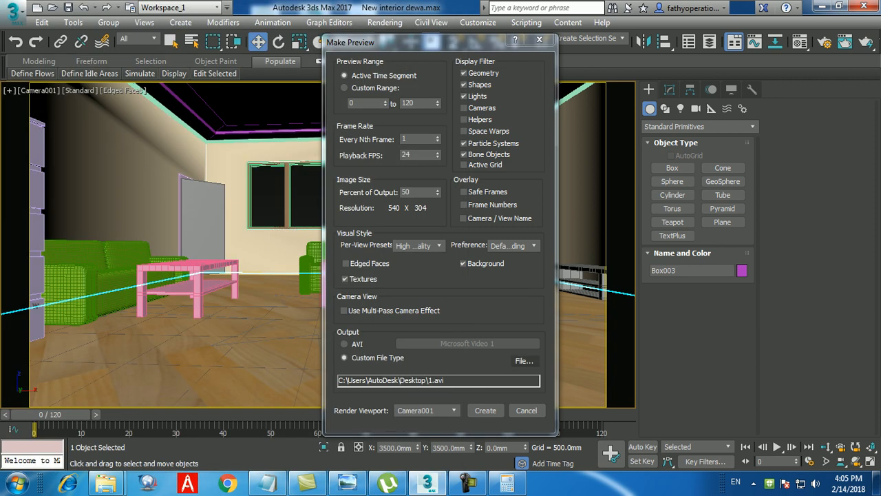
pyautogui.hotkey('ctrl', 'a')
pyautogui.write('2')
pyautogui.click(419, 308)
# - Check the output file type and the Microsoft Video 1 compression settings without changing them
pyautogui.click(524, 360)
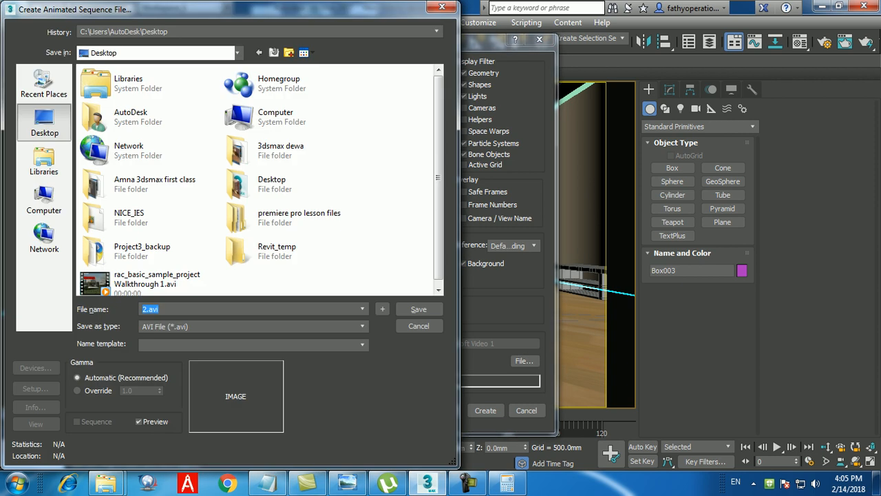
pyautogui.click(361, 326)
pyautogui.click(362, 326)
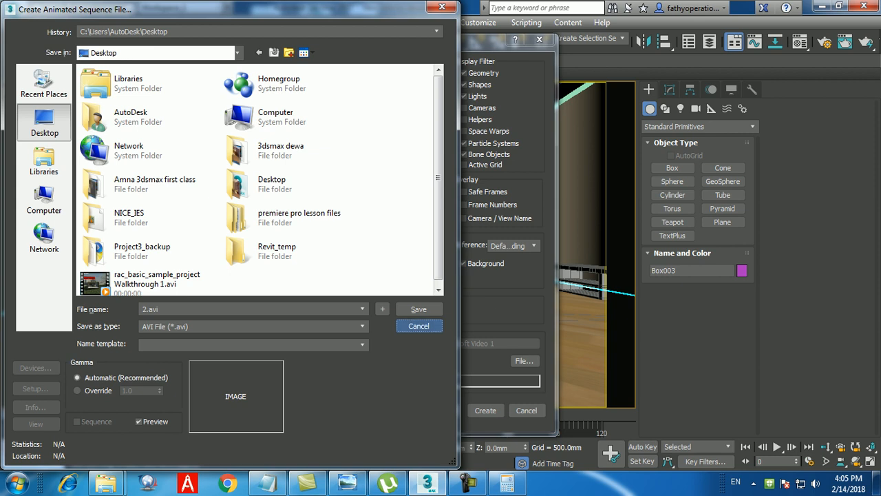
pyautogui.click(418, 326)
pyautogui.click(345, 343)
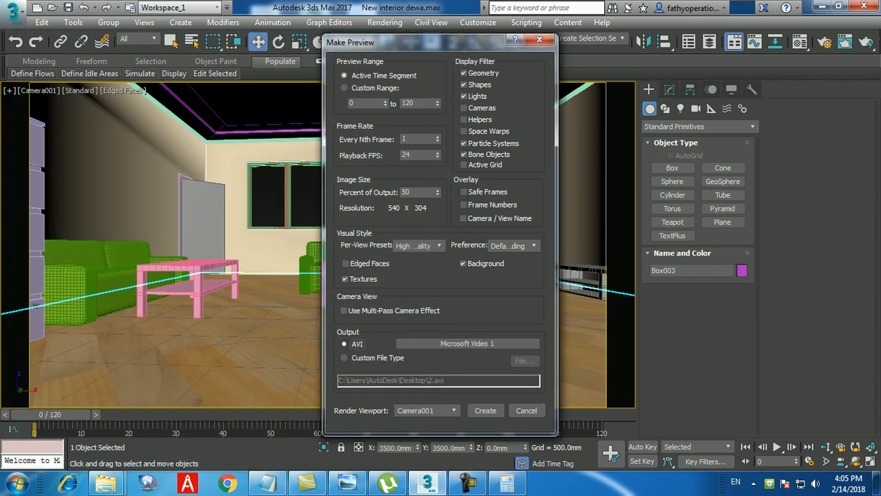
pyautogui.click(467, 343)
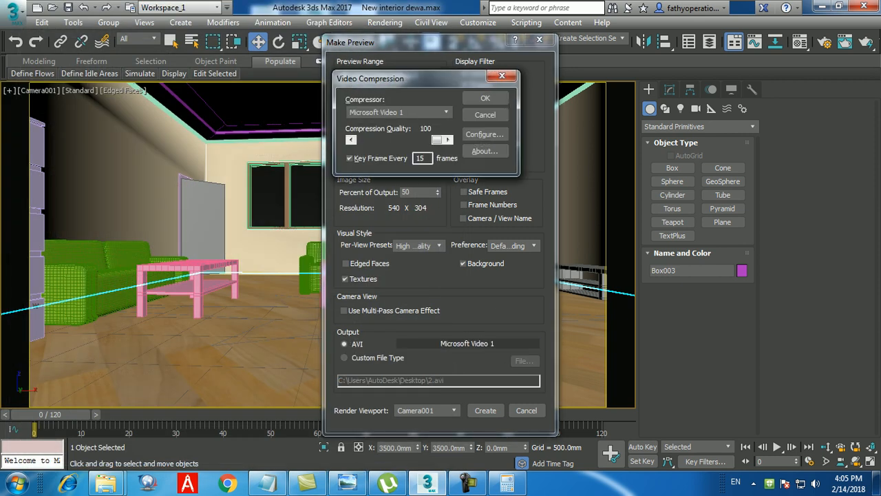
pyautogui.click(484, 115)
# - Switch the preview output to Custom File Type, keep 2.avi as the file, and create the Camera001 preview
pyautogui.click(344, 357)
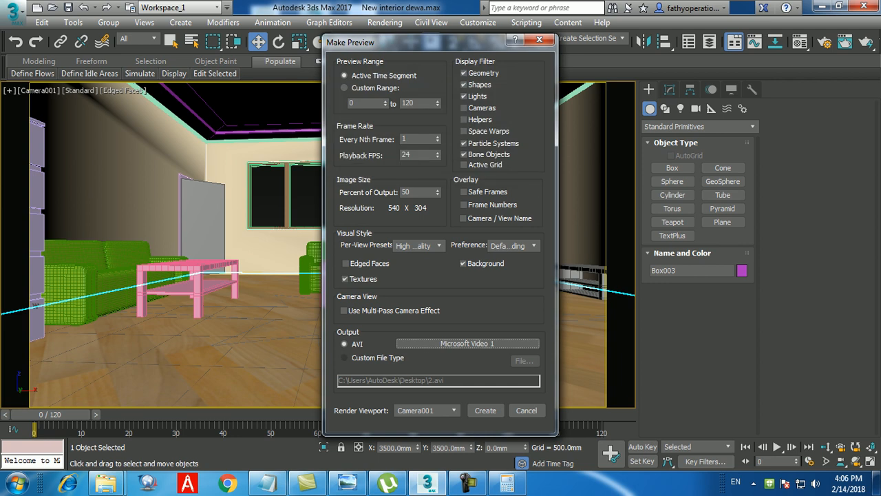
pyautogui.click(524, 360)
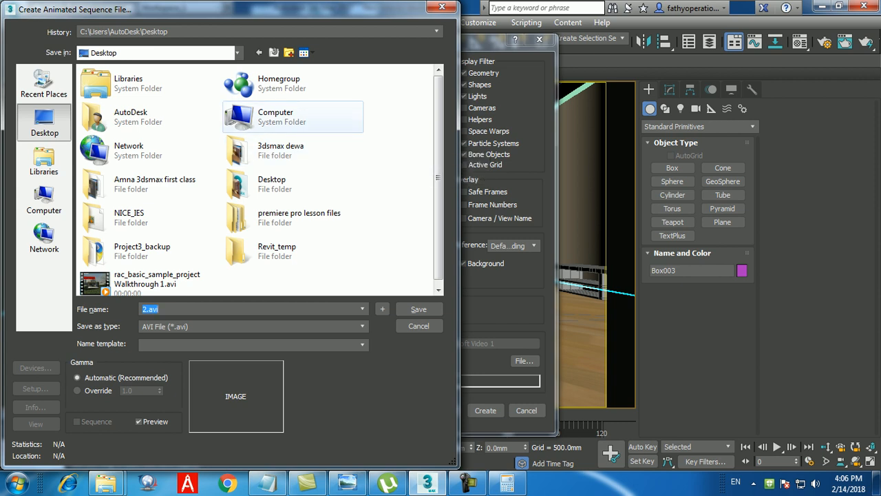
pyautogui.press('Return')
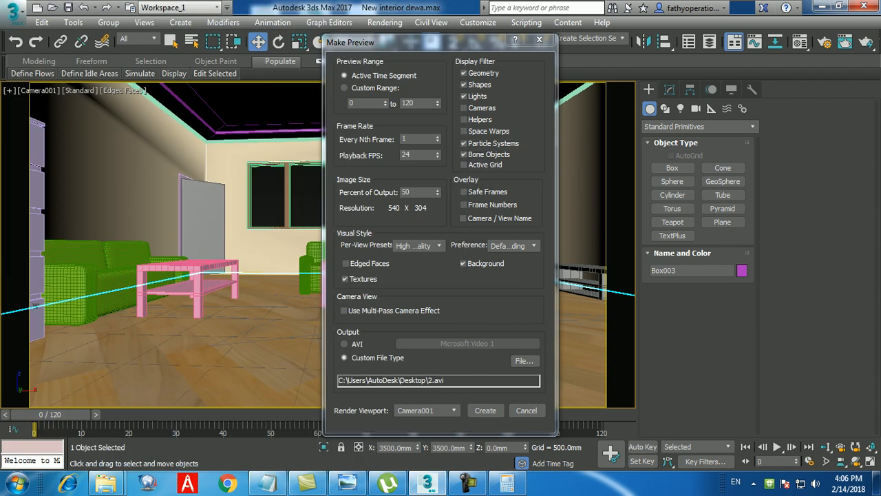
pyautogui.click(485, 410)
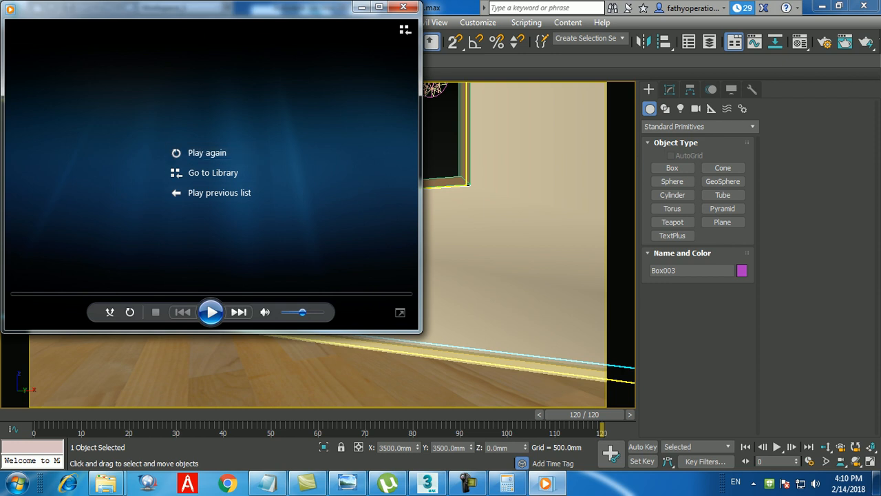
# - Replay the finished preview video, watch it in full screen, and close the media player
pyautogui.click(211, 312)
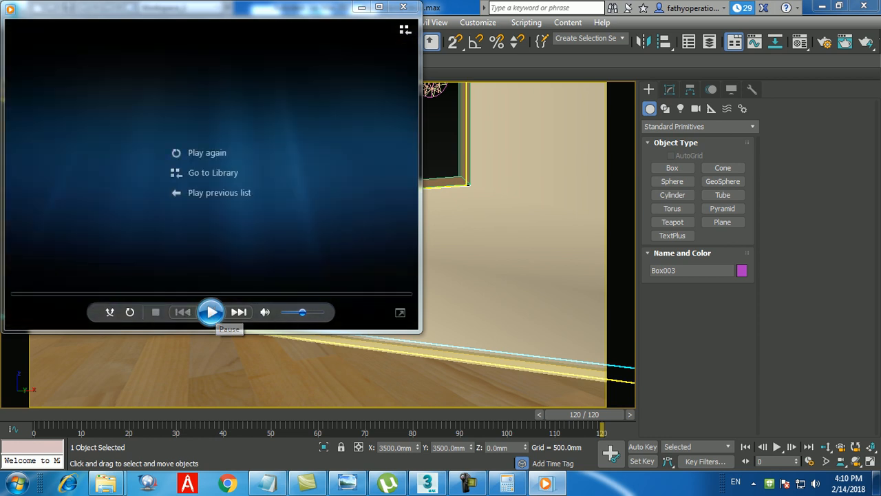
pyautogui.click(211, 312)
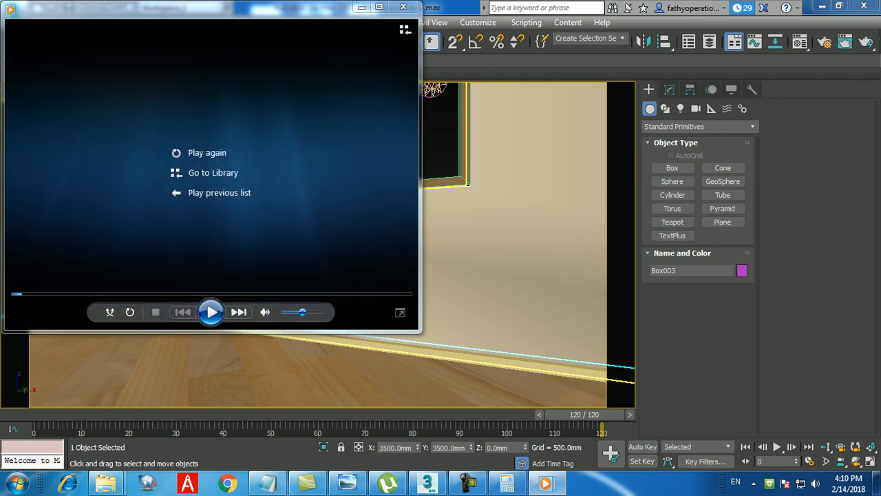
pyautogui.click(211, 312)
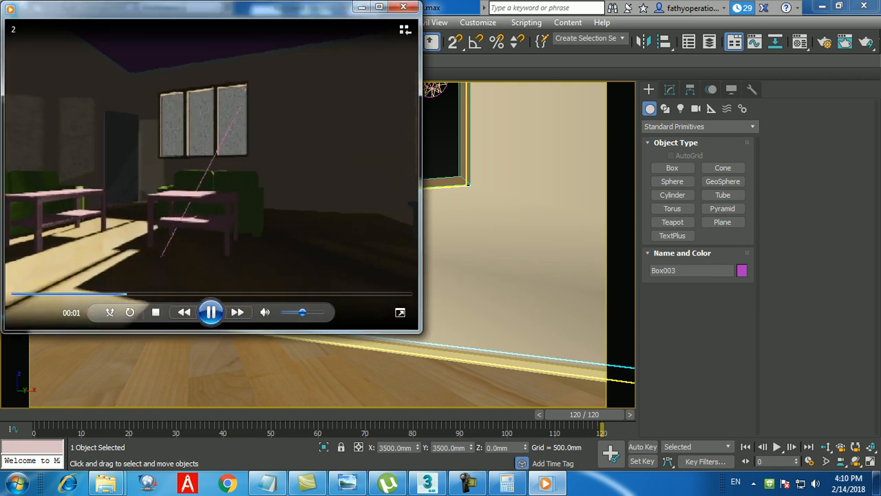
pyautogui.hotkey('alt', 'Return')
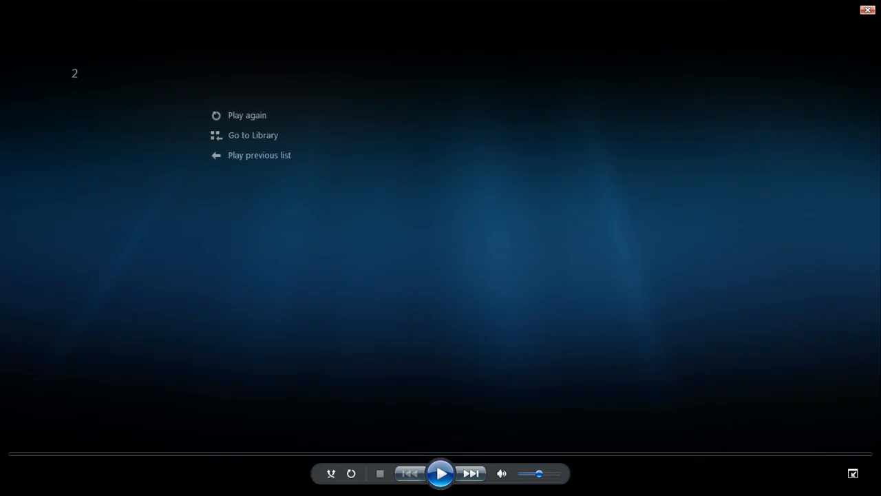
pyautogui.click(440, 473)
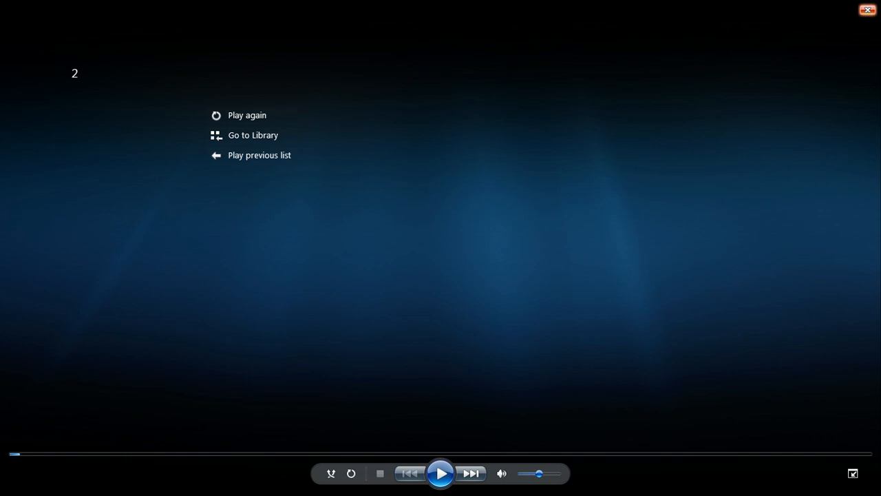
pyautogui.click(867, 10)
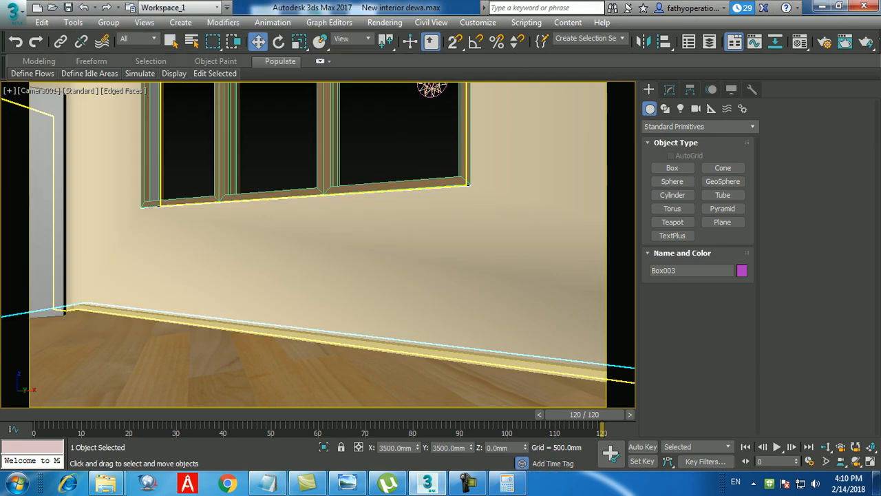